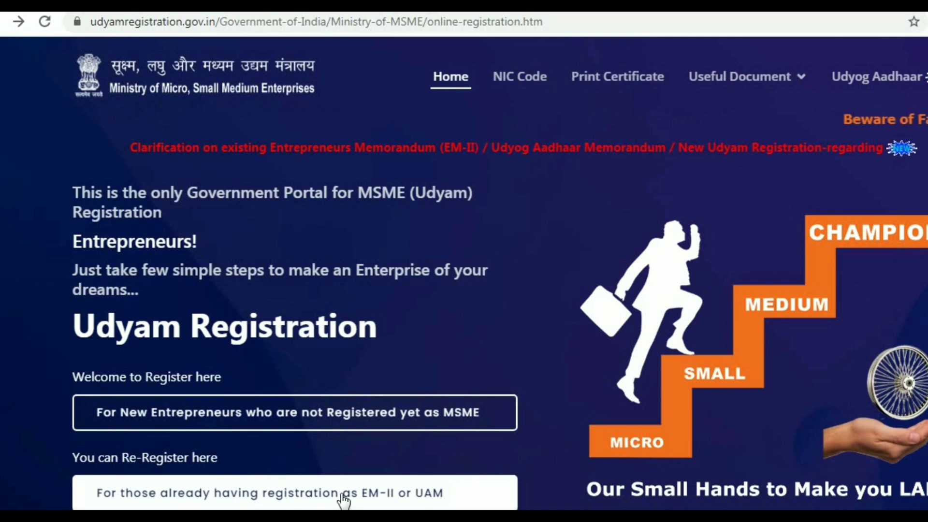
- Open the Udyam registration form for new entrepreneurs who are not registered yet as MSME
{"action": "left_click", "coordinate": [349, 424]}
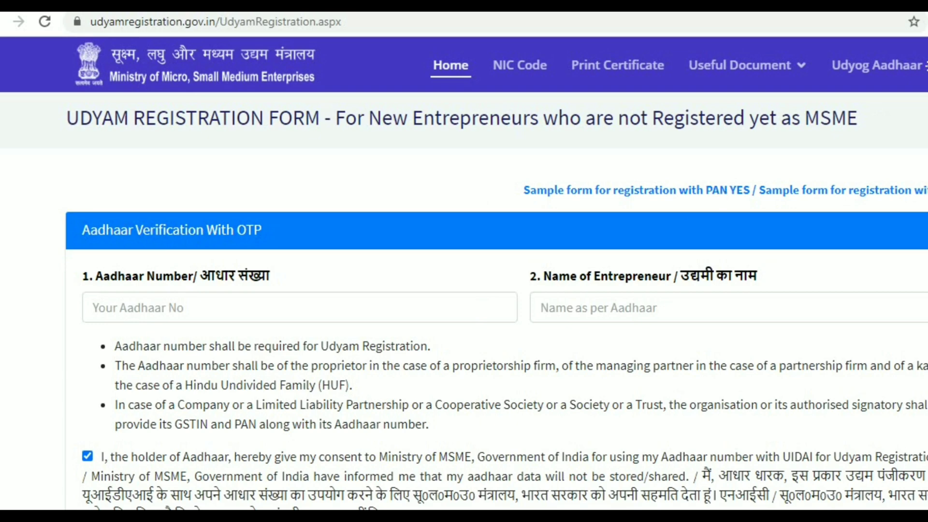
{"action": "scroll", "coordinate": [726, 184], "scroll_direction": "down", "scroll_amount": 1}
{"action": "scroll", "coordinate": [464, 290], "scroll_direction": "up", "scroll_amount": 1}
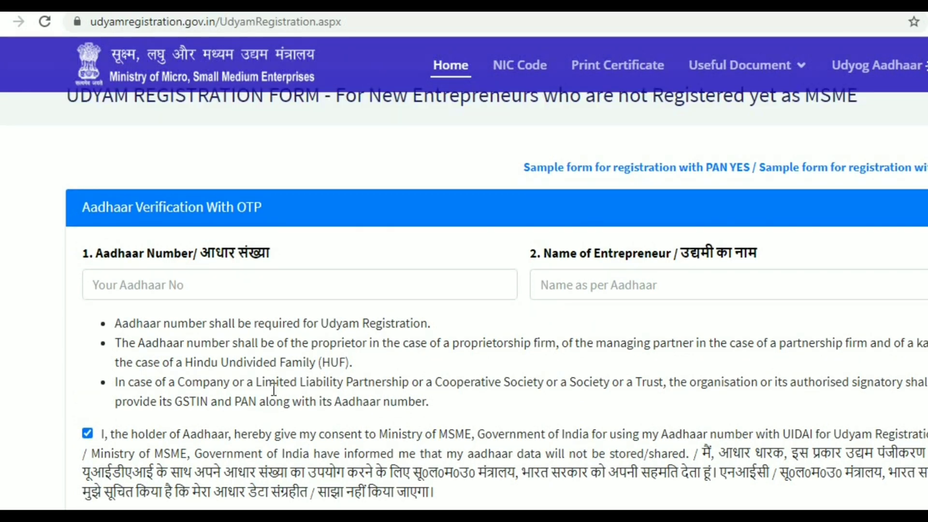
- Enter the entrepreneur's Aadhaar number in the Aadhaar verification section
{"action": "left_click", "coordinate": [255, 290]}
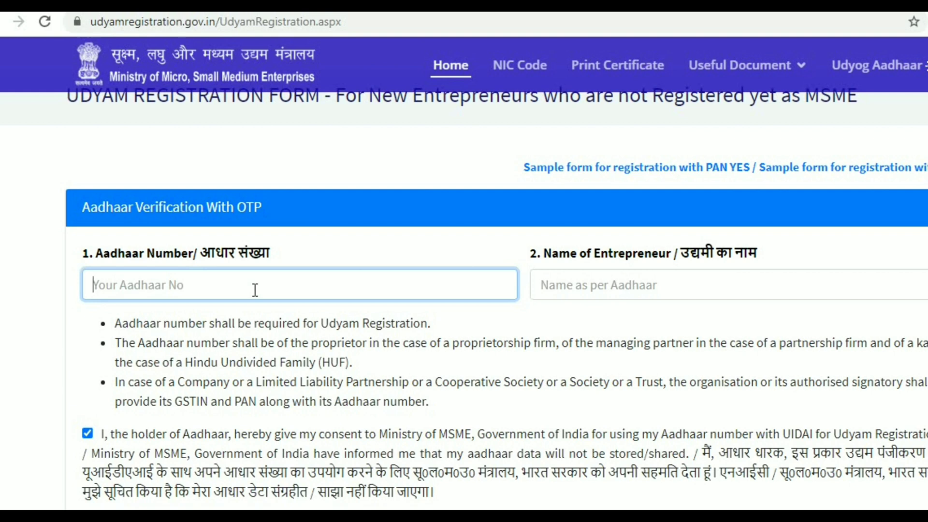
{"action": "type", "text": "**"}
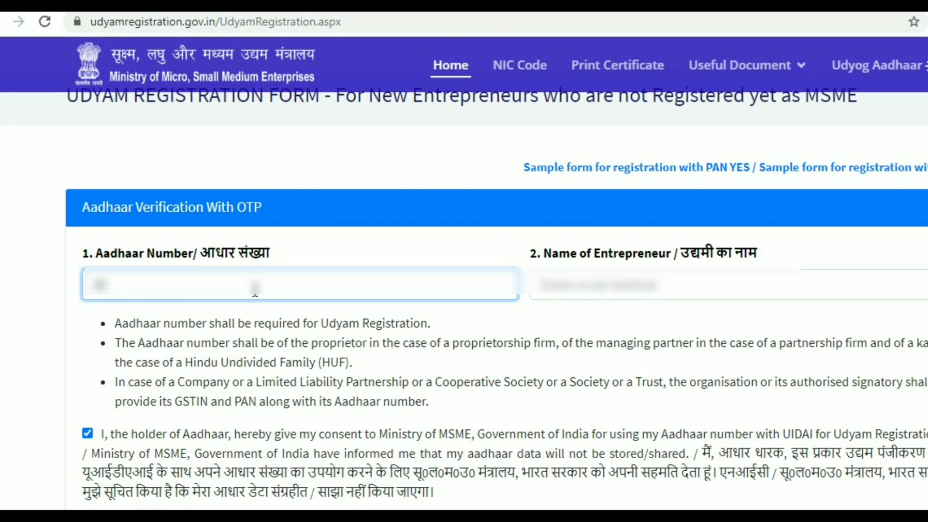
{"action": "type", "text": "******"}
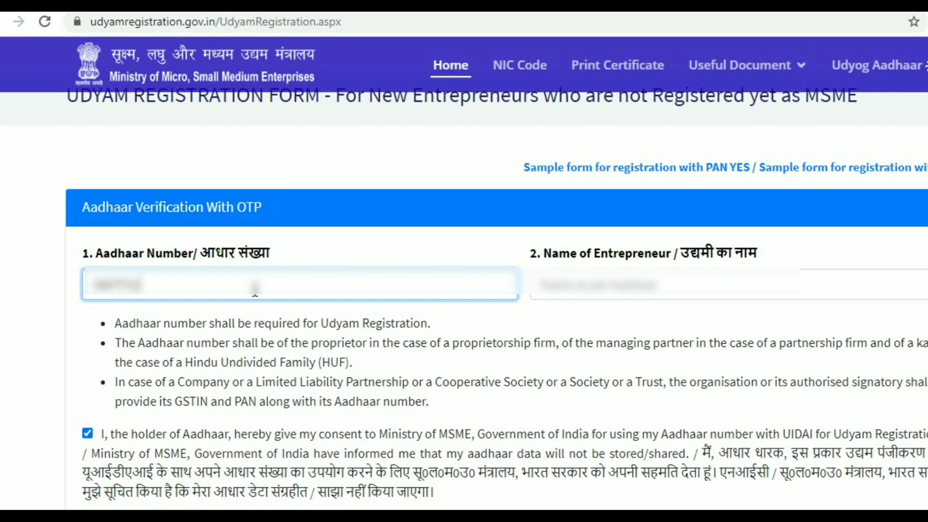
{"action": "type", "text": "****"}
- Enter the entrepreneur's name as per Aadhaar, then validate the details and generate the OTP
{"action": "key", "text": "Tab"}
{"action": "type", "text": "*****"}
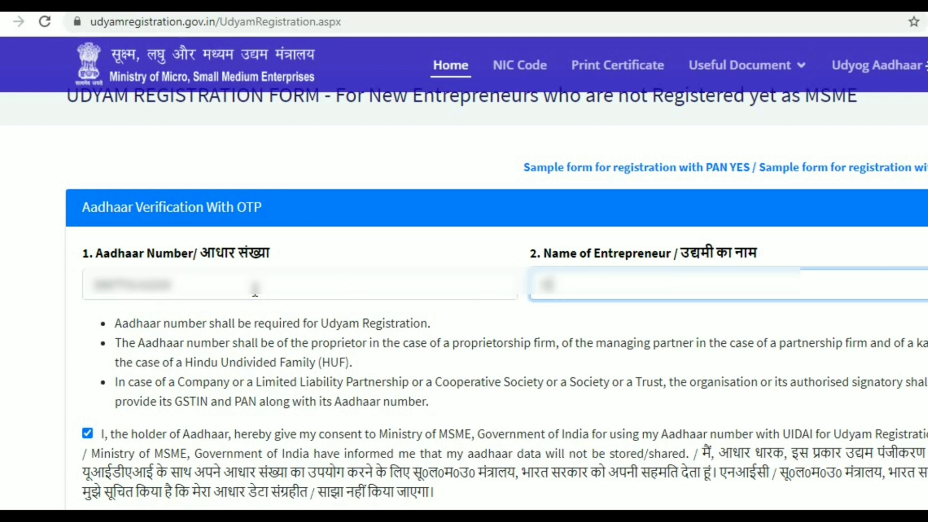
{"action": "type", "text": "******"}
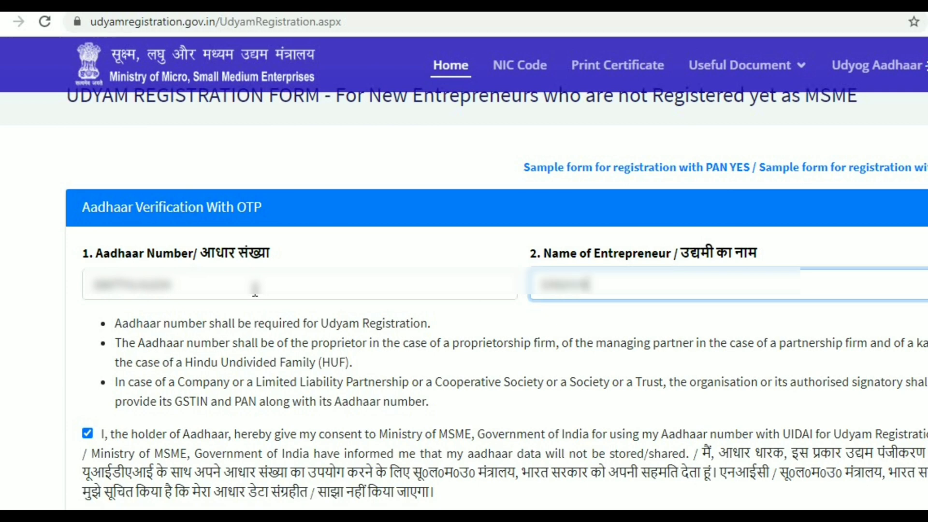
{"action": "type", "text": "******"}
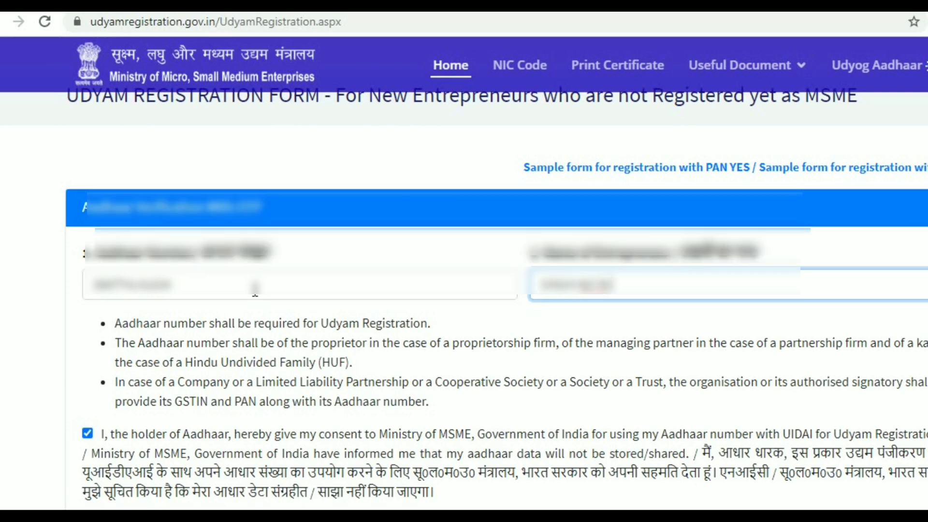
{"action": "scroll", "coordinate": [256, 289], "scroll_direction": "down", "scroll_amount": 2}
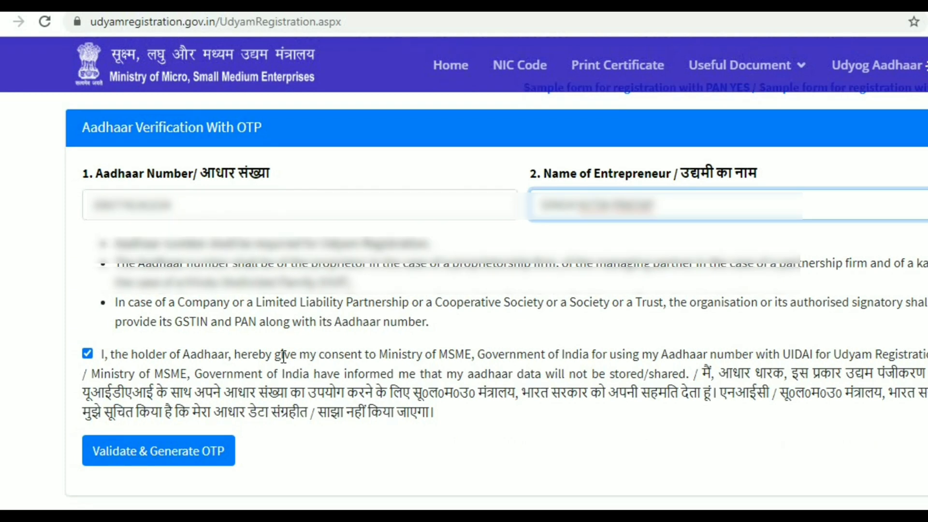
{"action": "left_click", "coordinate": [186, 452]}
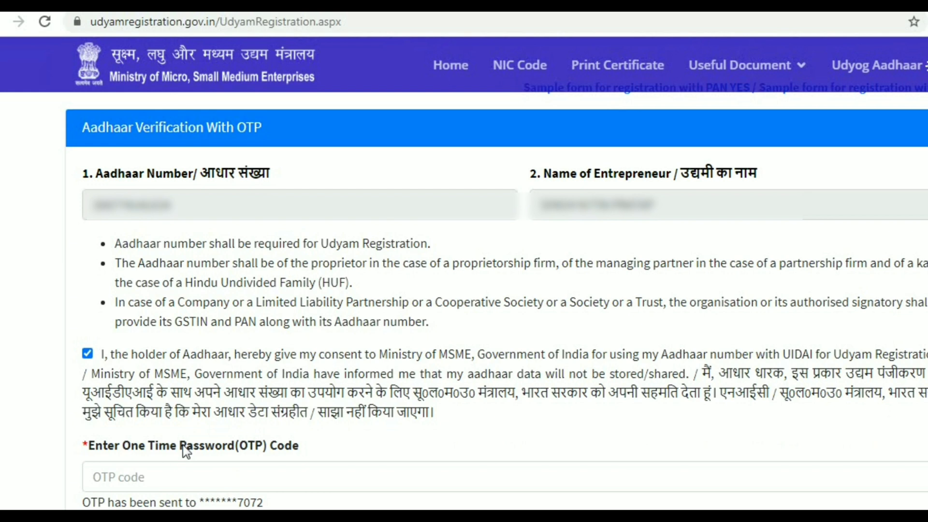
- Enter the one-time password received for the Aadhaar verification and validate it
{"action": "left_click", "coordinate": [184, 469]}
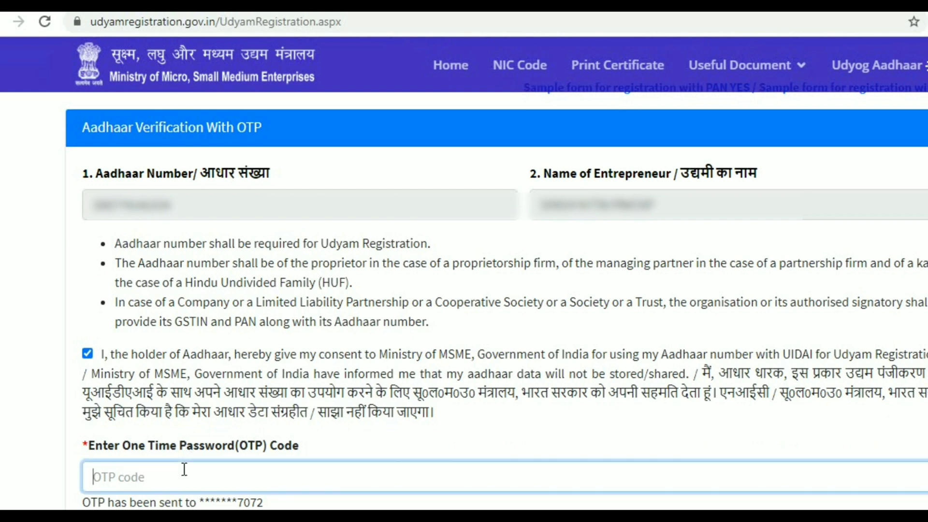
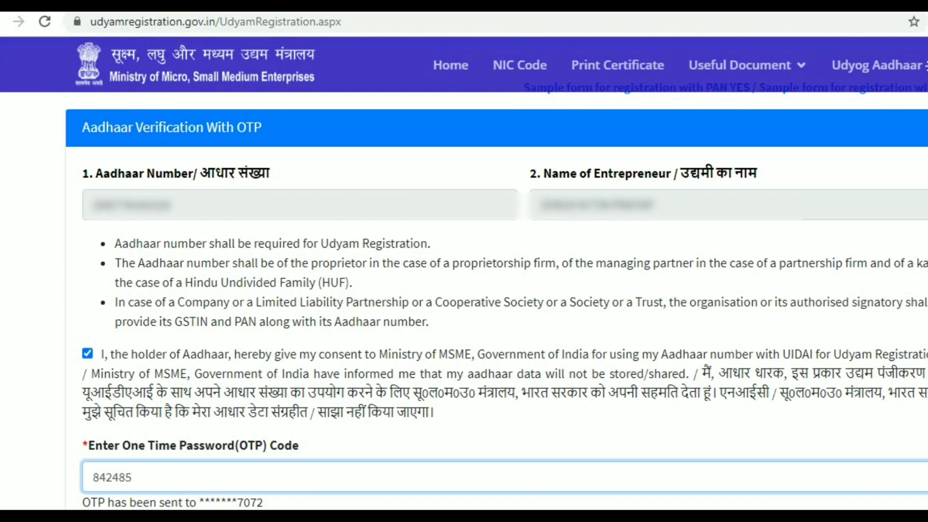
{"action": "scroll", "coordinate": [128, 389], "scroll_direction": "down", "scroll_amount": 3}
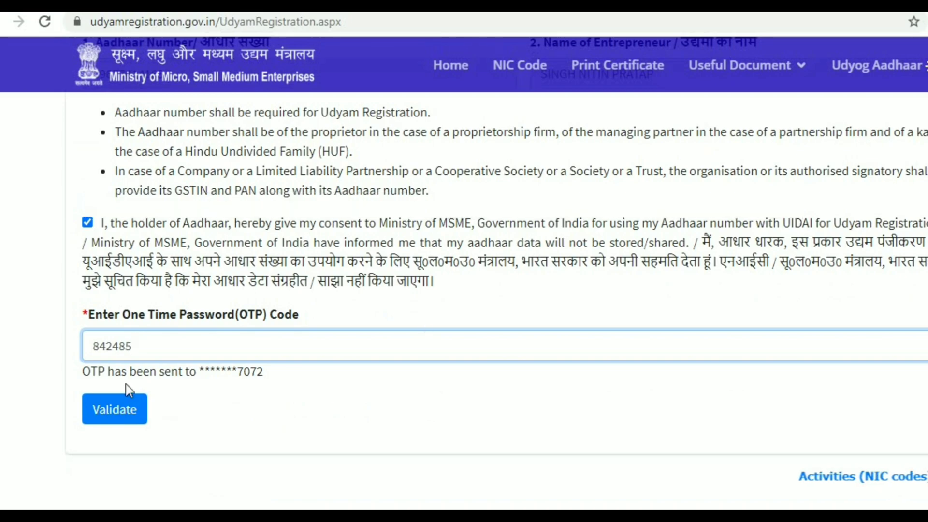
{"action": "left_click", "coordinate": [128, 414]}
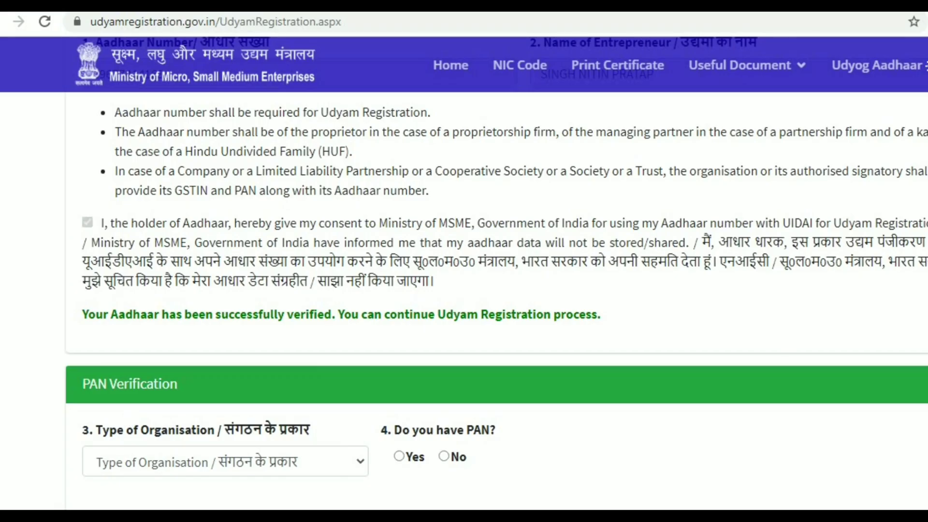
- Set the type of organisation to Proprietary, answer No to having a PAN, and continue to the registration details
{"action": "scroll", "coordinate": [376, 204], "scroll_direction": "down", "scroll_amount": 4}
{"action": "left_click", "coordinate": [359, 249]}
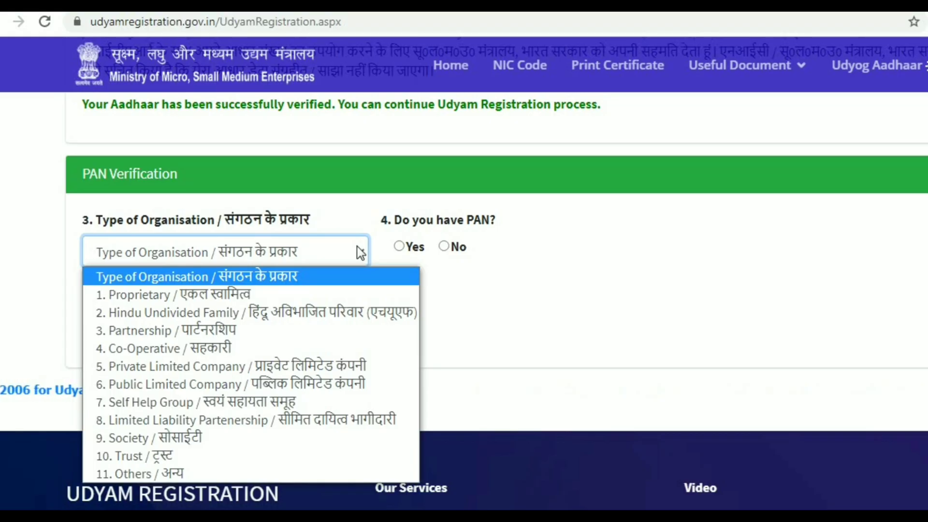
{"action": "left_click", "coordinate": [205, 296]}
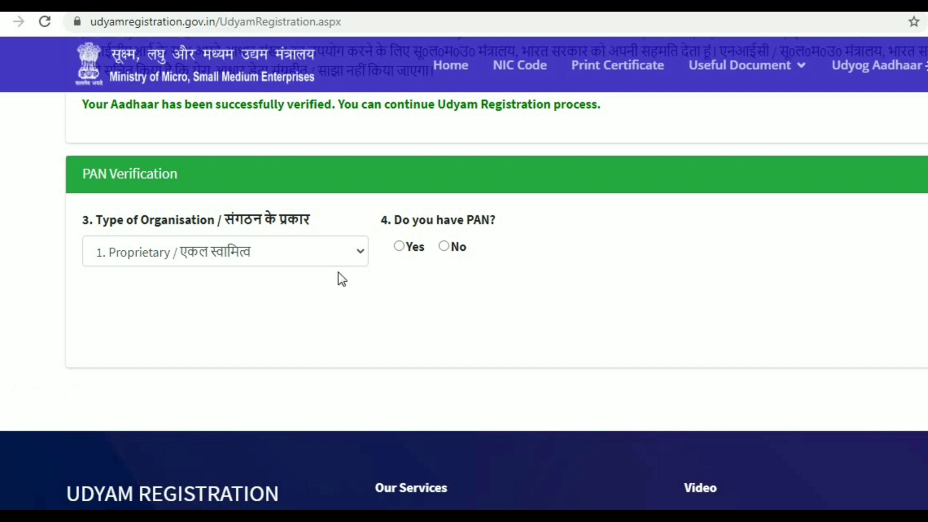
{"action": "left_click", "coordinate": [446, 247]}
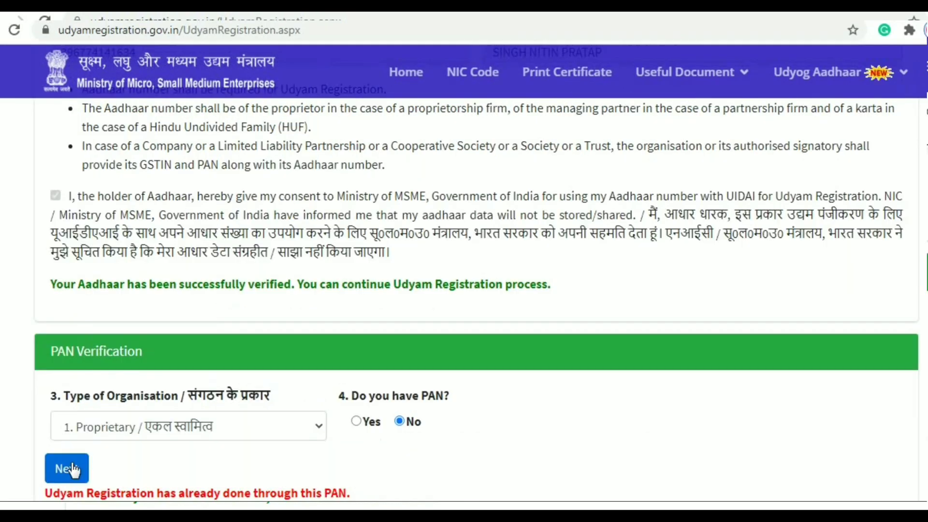
{"action": "left_click", "coordinate": [104, 394]}
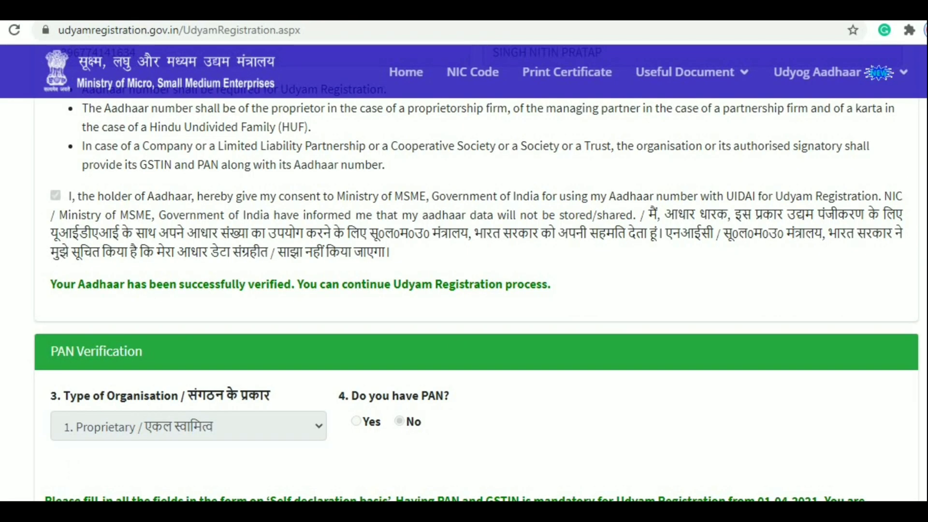
- Fill in the entrepreneur's mobile number and e-mail address in the Udyam Registration section
{"action": "scroll", "coordinate": [71, 463], "scroll_direction": "down", "scroll_amount": 1}
{"action": "scroll", "coordinate": [464, 275], "scroll_direction": "down", "scroll_amount": 10}
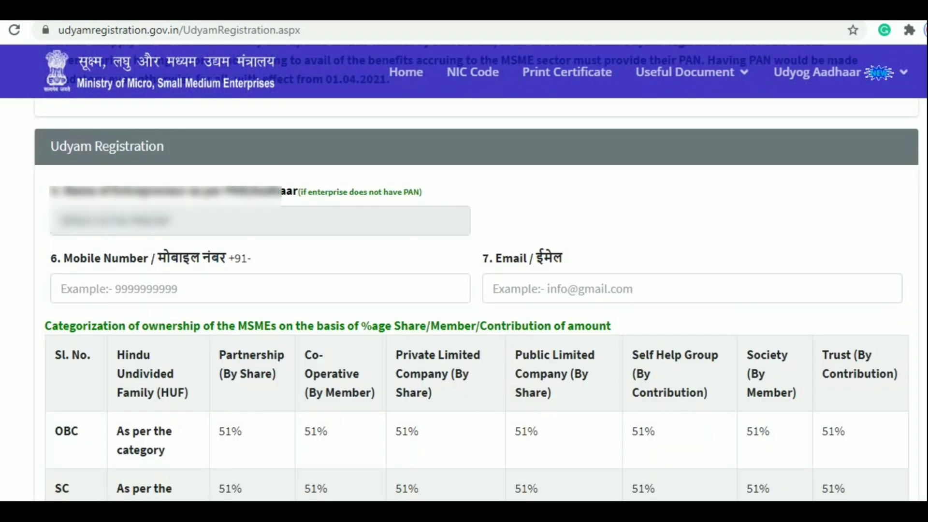
{"action": "scroll", "coordinate": [476, 273], "scroll_direction": "down", "scroll_amount": 1}
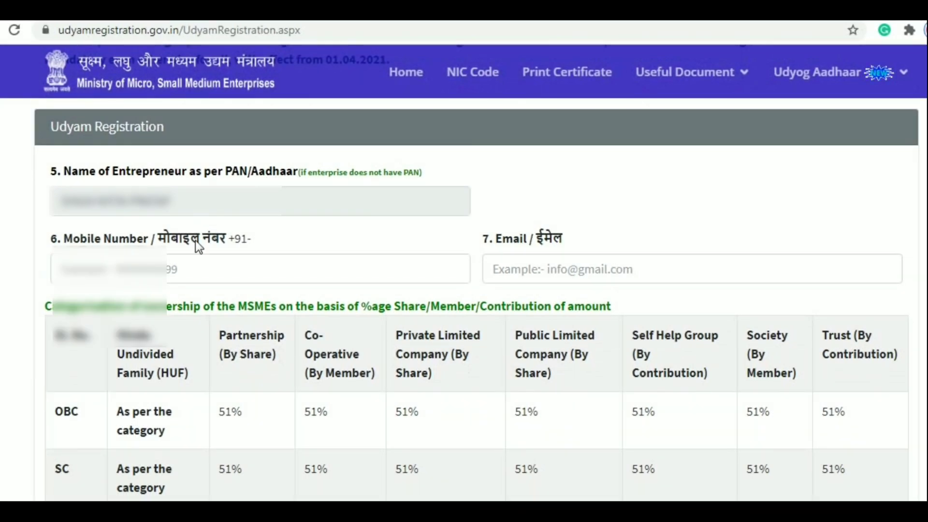
{"action": "left_click", "coordinate": [196, 272]}
{"action": "type", "text": "XXXXXXXXXX"}
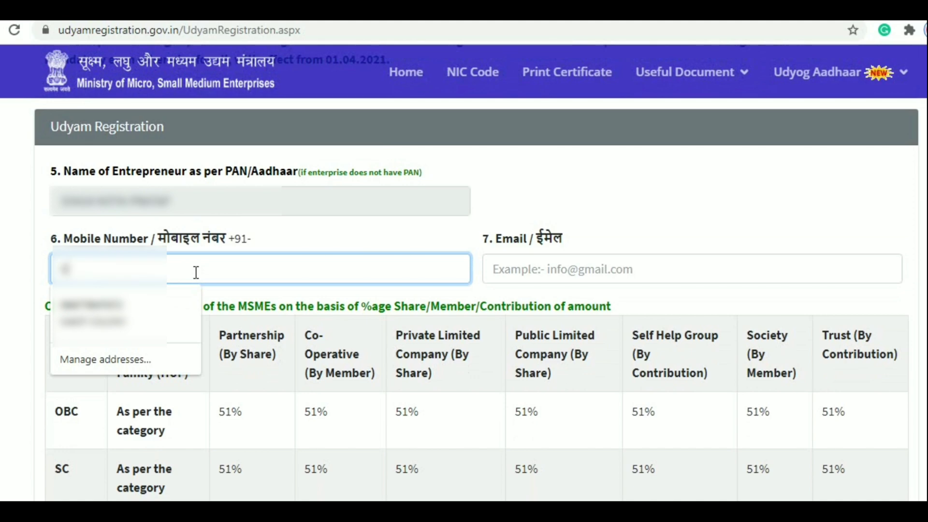
{"action": "key", "text": "Tab"}
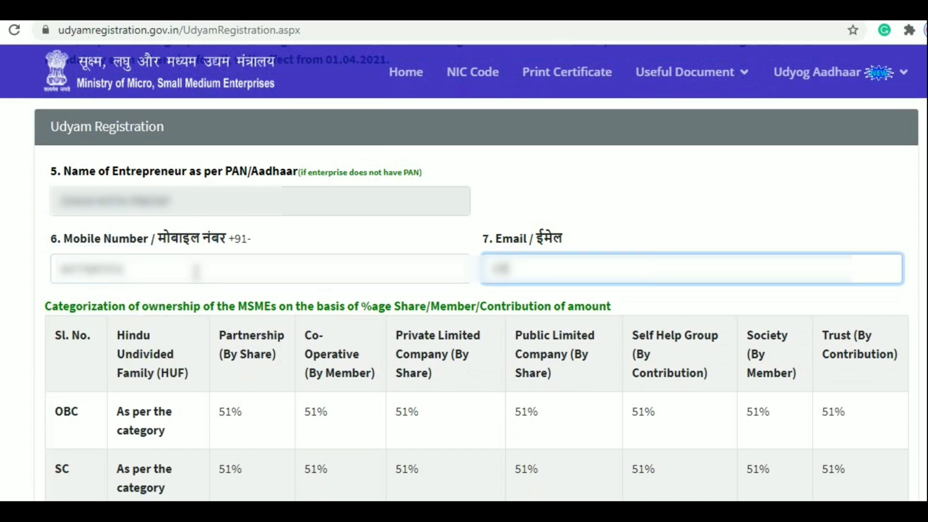
- Set the social category to General, the gender to Male and Specially Abled to No
{"action": "scroll", "coordinate": [195, 272], "scroll_direction": "down", "scroll_amount": 8}
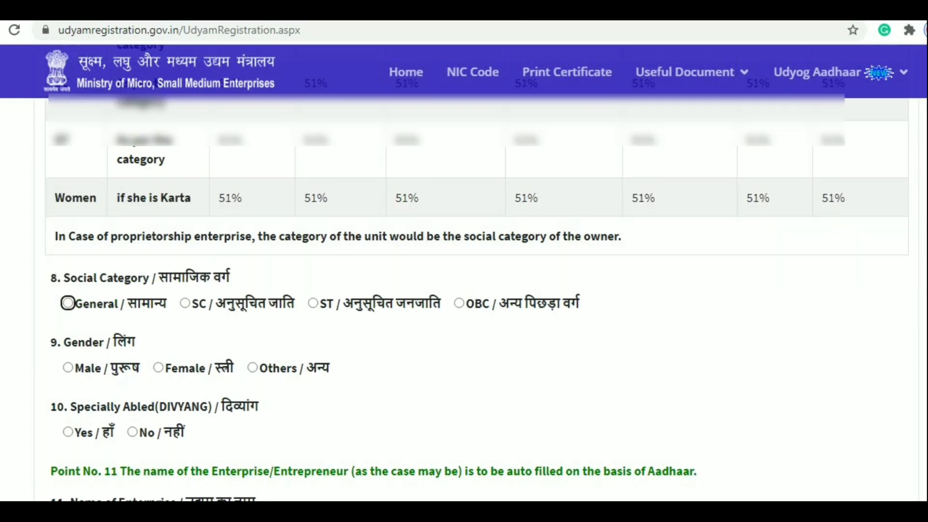
{"action": "scroll", "coordinate": [152, 155], "scroll_direction": "up", "scroll_amount": 5}
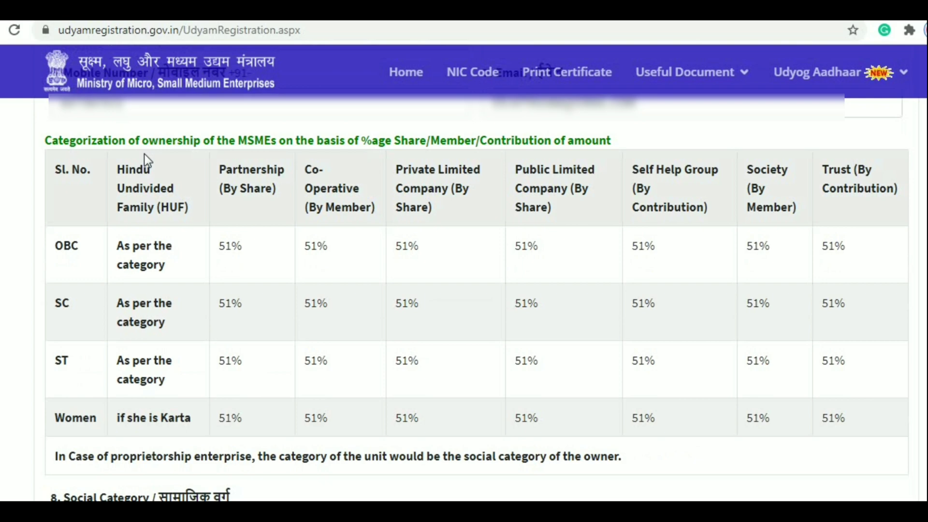
{"action": "scroll", "coordinate": [468, 348], "scroll_direction": "up", "scroll_amount": 1}
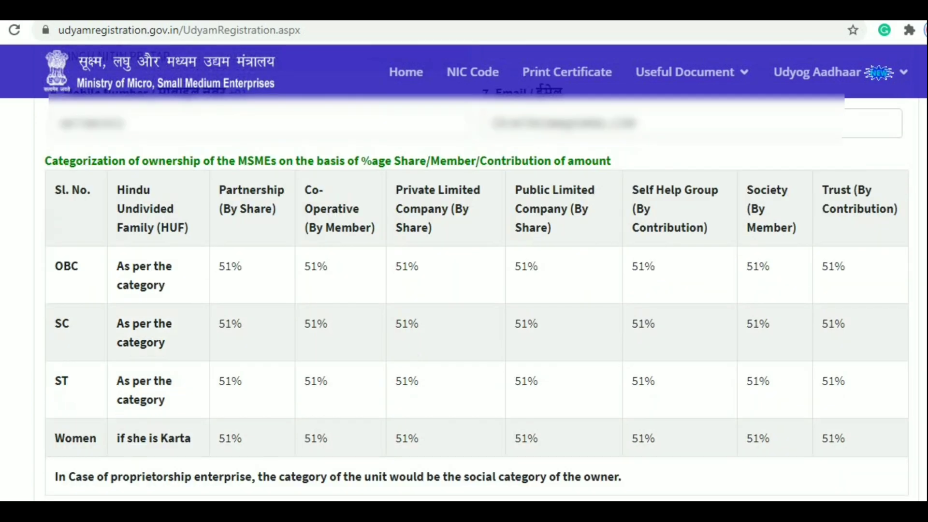
{"action": "scroll", "coordinate": [464, 290], "scroll_direction": "down", "scroll_amount": 3}
{"action": "scroll", "coordinate": [73, 314], "scroll_direction": "down", "scroll_amount": 1}
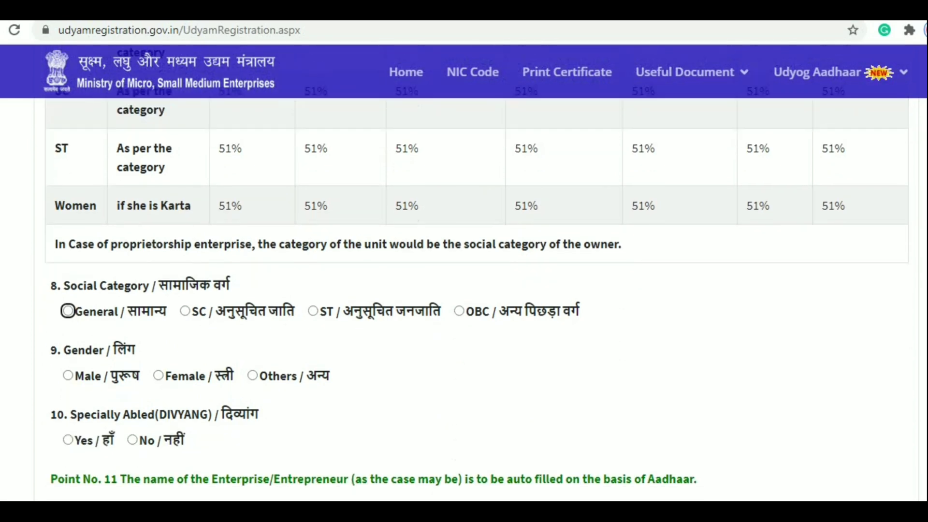
{"action": "left_click", "coordinate": [68, 311]}
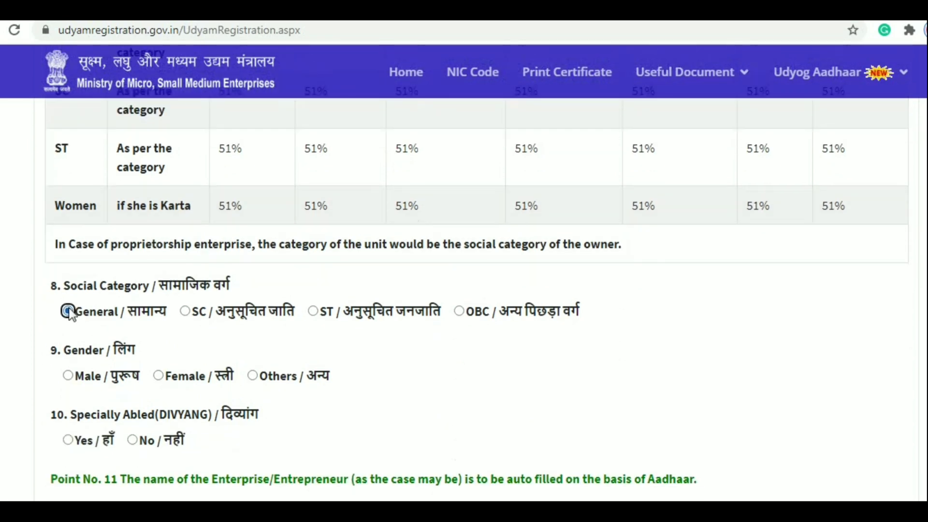
{"action": "left_click", "coordinate": [68, 377]}
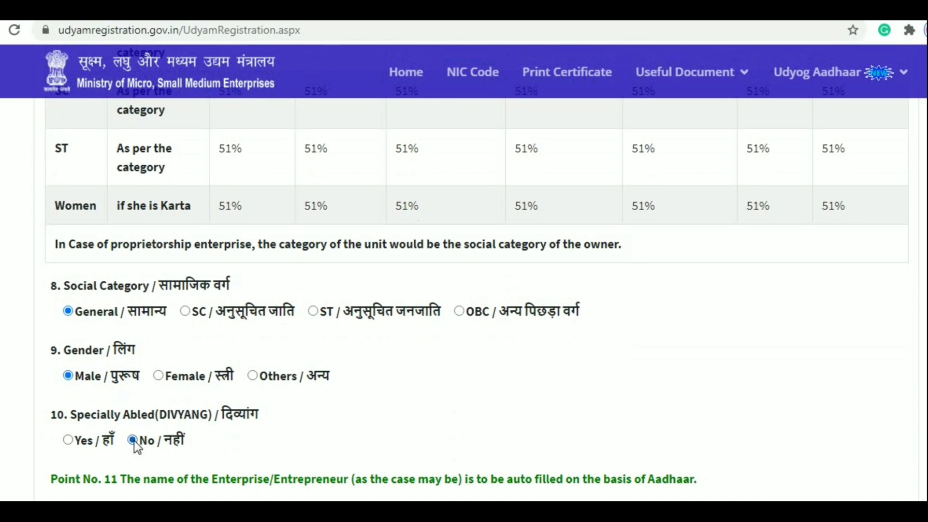
- Enter KINGS ELECRONICS as the name of the enterprise
{"action": "scroll", "coordinate": [464, 271], "scroll_direction": "down", "scroll_amount": 7}
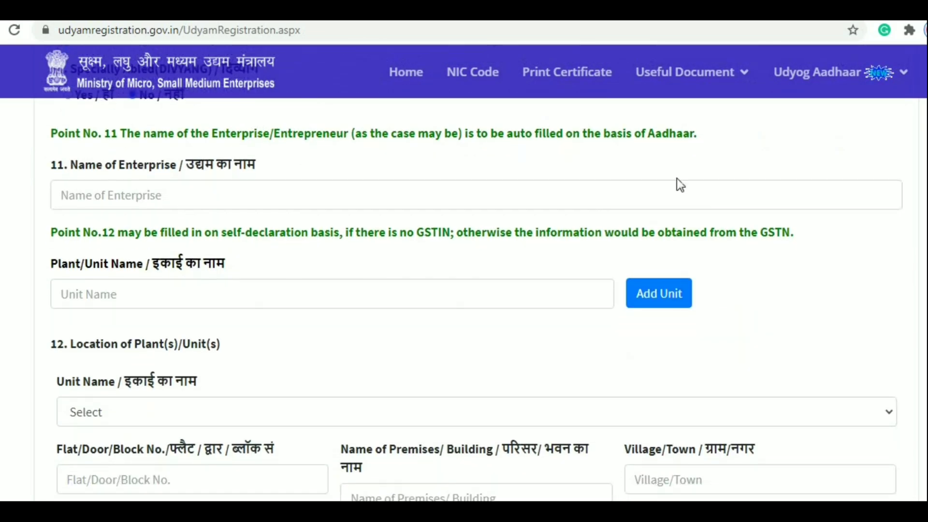
{"action": "left_click", "coordinate": [673, 192]}
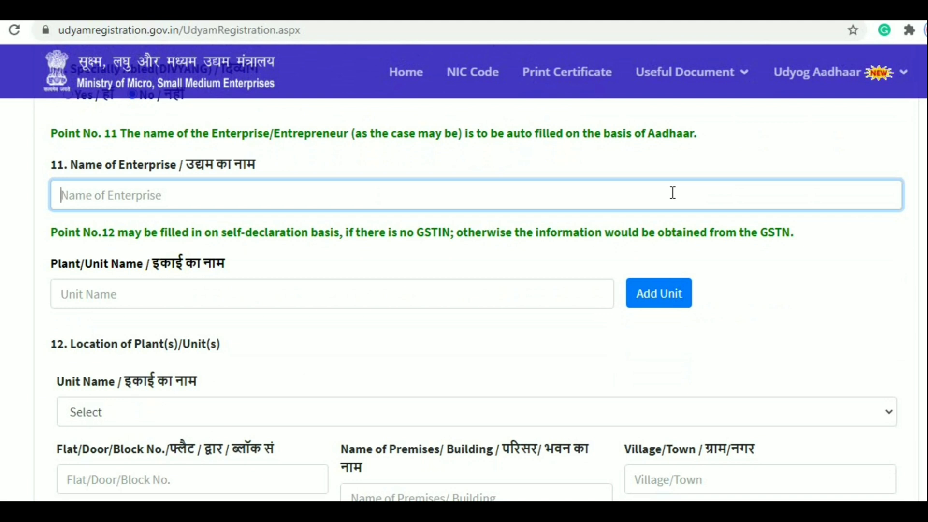
{"action": "type", "text": "kINGS"}
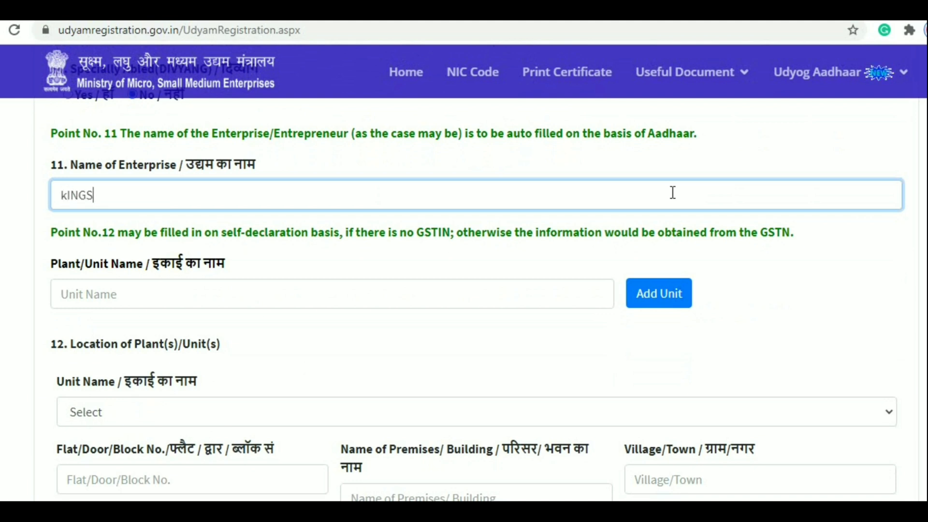
{"action": "key", "text": "BackSpace"}
{"action": "key", "text": "BackSpace"}
{"action": "key", "text": "BackSpace"}
{"action": "key", "text": "BackSpace"}
{"action": "key", "text": "BackSpace"}
{"action": "type", "text": "KI"}
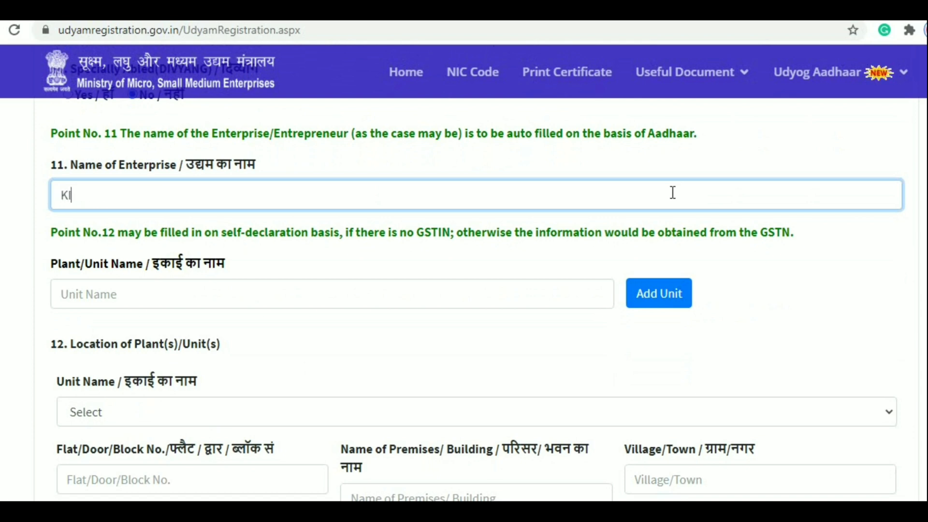
{"action": "type", "text": "NGS ELECR"}
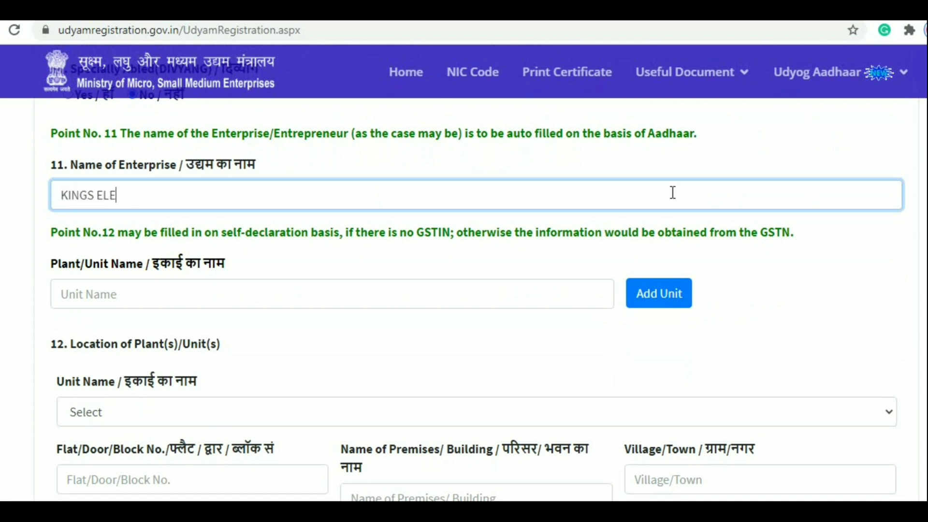
{"action": "type", "text": "ONICS"}
{"action": "key", "text": "Return"}
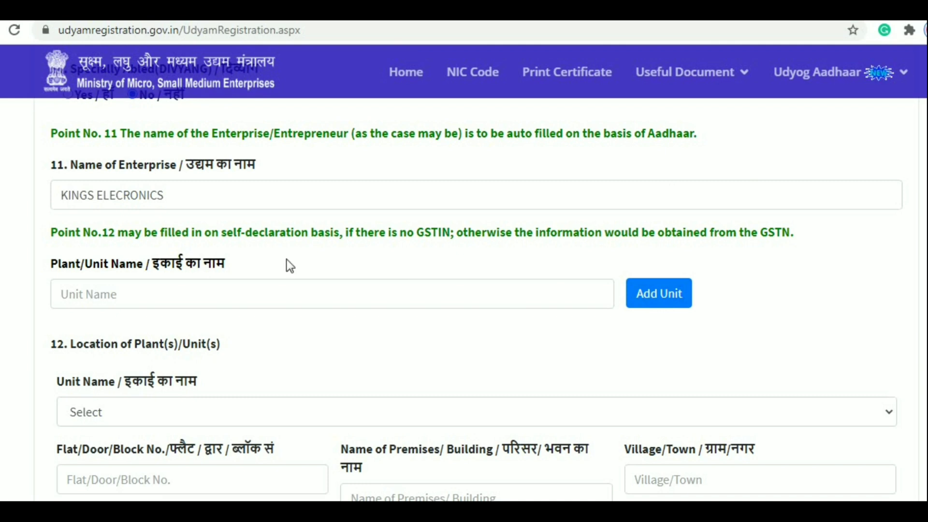
- Enter the plant/unit name for the enterprise and add the unit to the list
{"action": "left_click", "coordinate": [263, 295]}
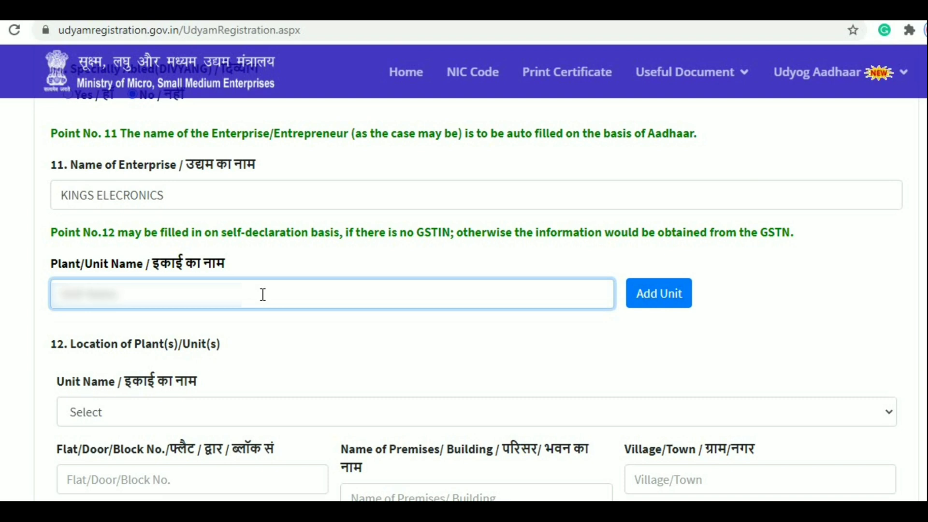
{"action": "type", "text": "K"}
{"action": "key", "text": "BackSpace"}
{"action": "type", "text": "KINGS "}
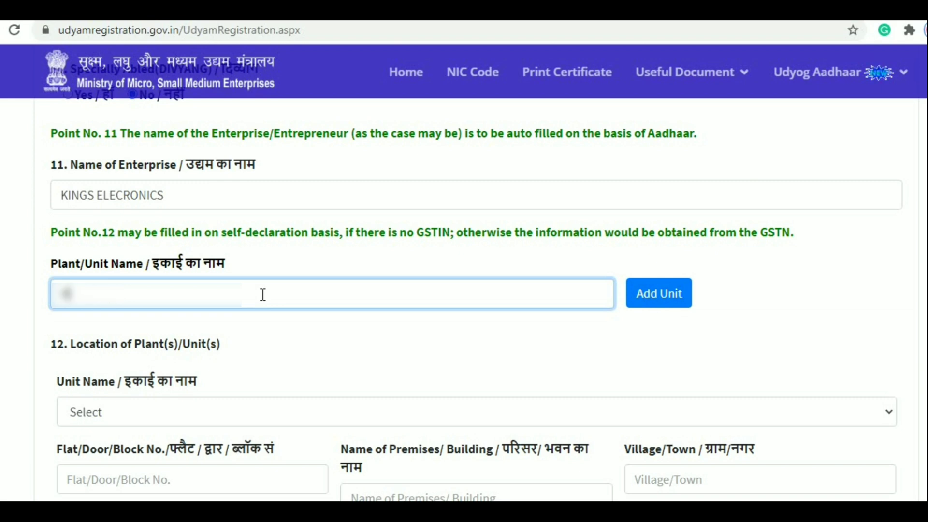
{"action": "type", "text": "ELECR"}
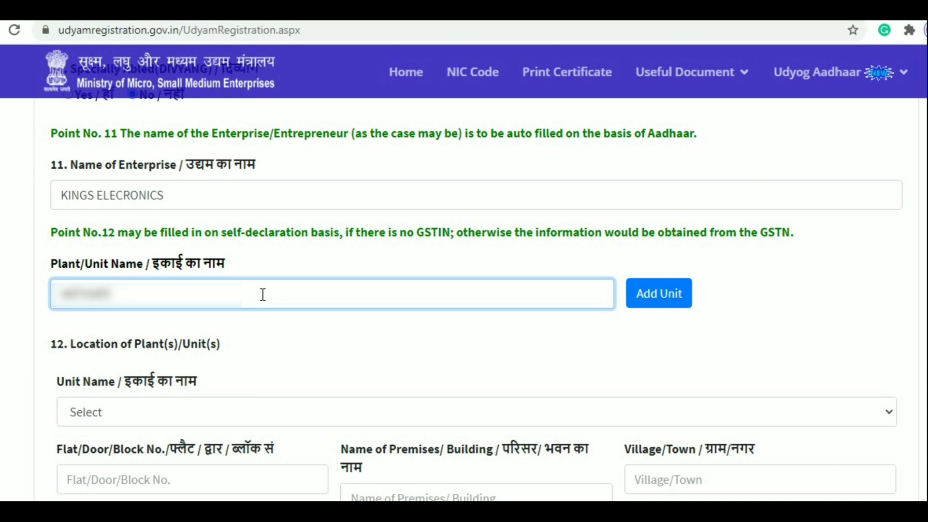
{"action": "left_click", "coordinate": [660, 293]}
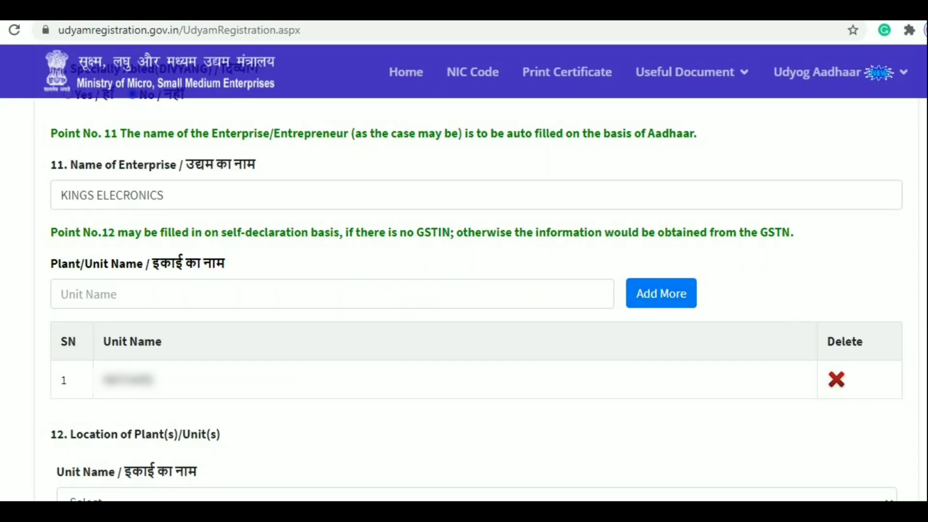
- Select the added unit for the plant location and fill in its flat, premises, village, block, road, city, postal code and state
{"action": "scroll", "coordinate": [662, 305], "scroll_direction": "down", "scroll_amount": 3}
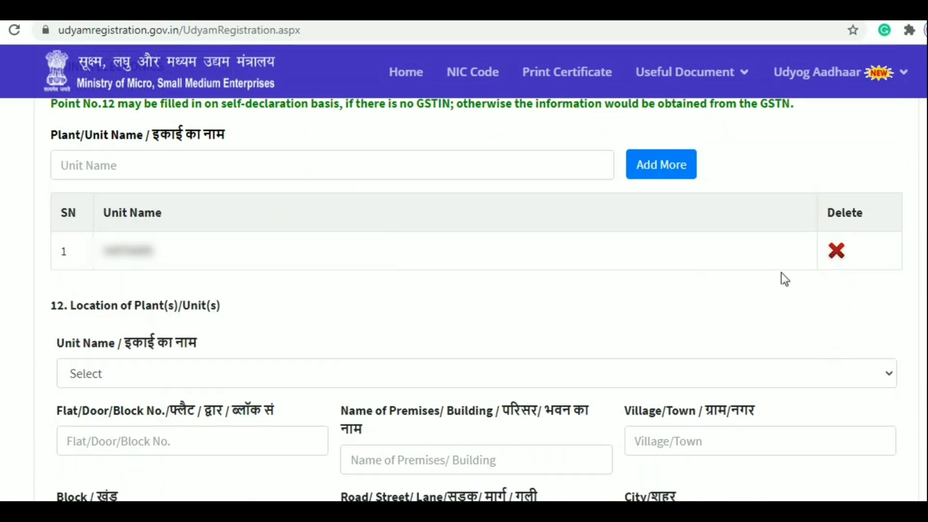
{"action": "scroll", "coordinate": [626, 201], "scroll_direction": "down", "scroll_amount": 3}
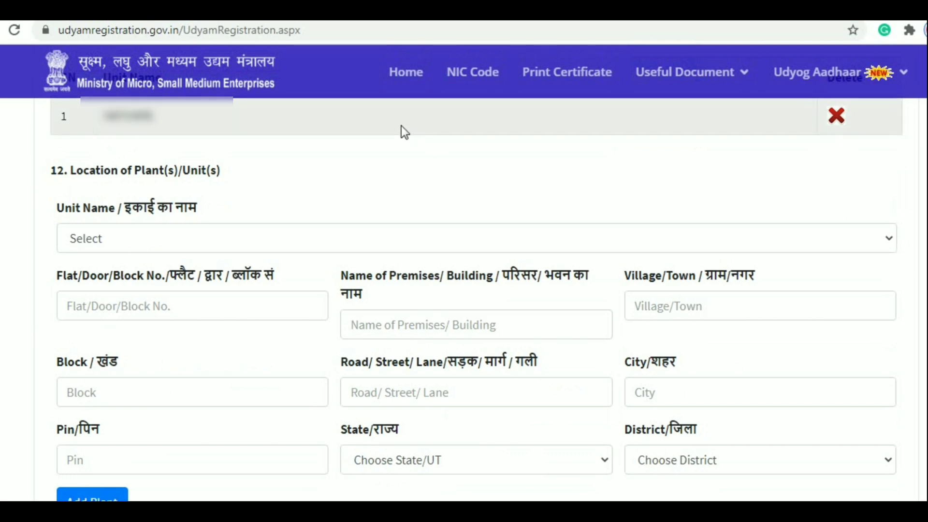
{"action": "left_click", "coordinate": [365, 231]}
{"action": "left_click", "coordinate": [360, 276]}
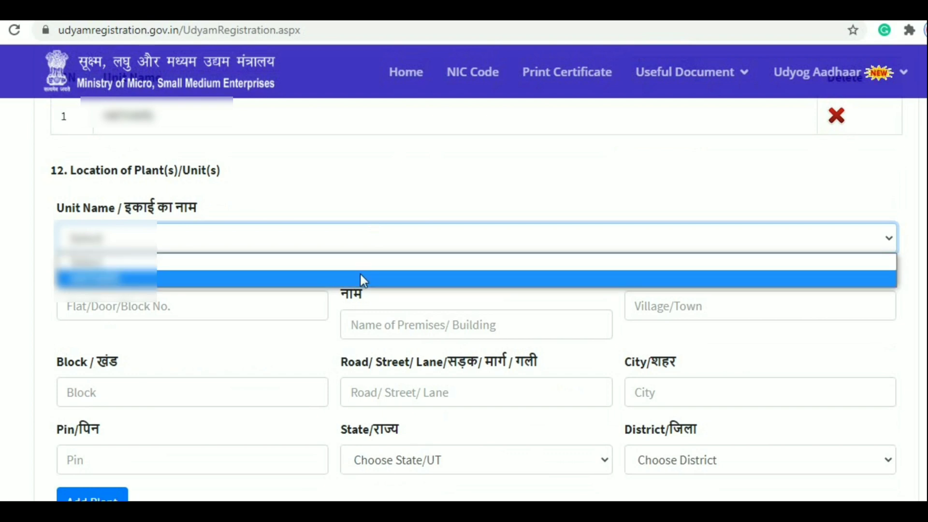
{"action": "left_click", "coordinate": [287, 297]}
{"action": "type", "text": "NA"}
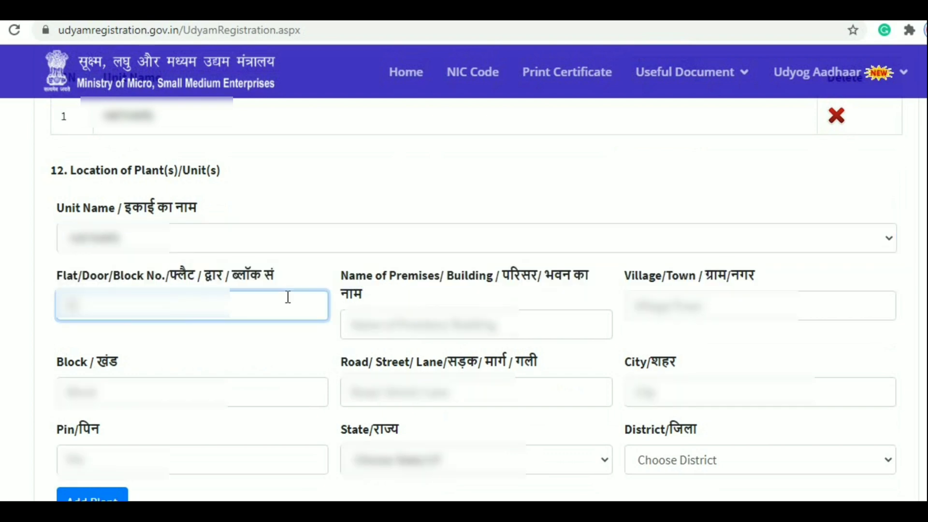
{"action": "type", "text": "KET"}
{"action": "key", "text": "Tab"}
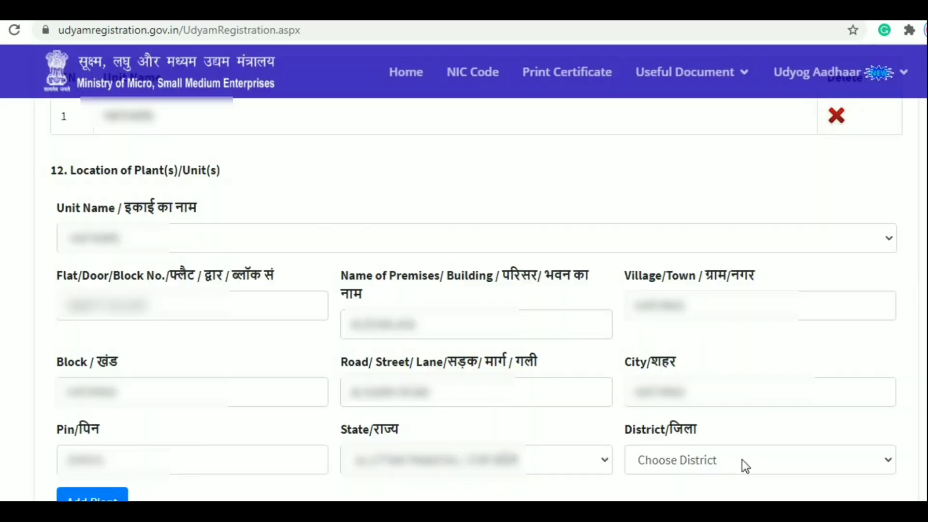
- Choose the district of the unit's location and add the plant
{"action": "left_click", "coordinate": [742, 460]}
{"action": "left_click_drag", "start_coordinate": [890, 153], "coordinate": [893, 275]}
{"action": "left_click", "coordinate": [814, 294]}
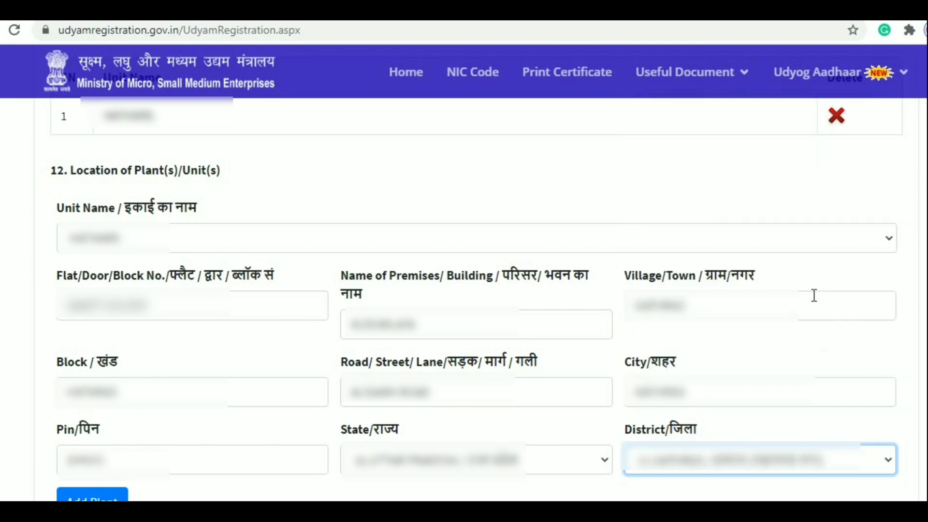
{"action": "scroll", "coordinate": [464, 290], "scroll_direction": "down", "scroll_amount": 8}
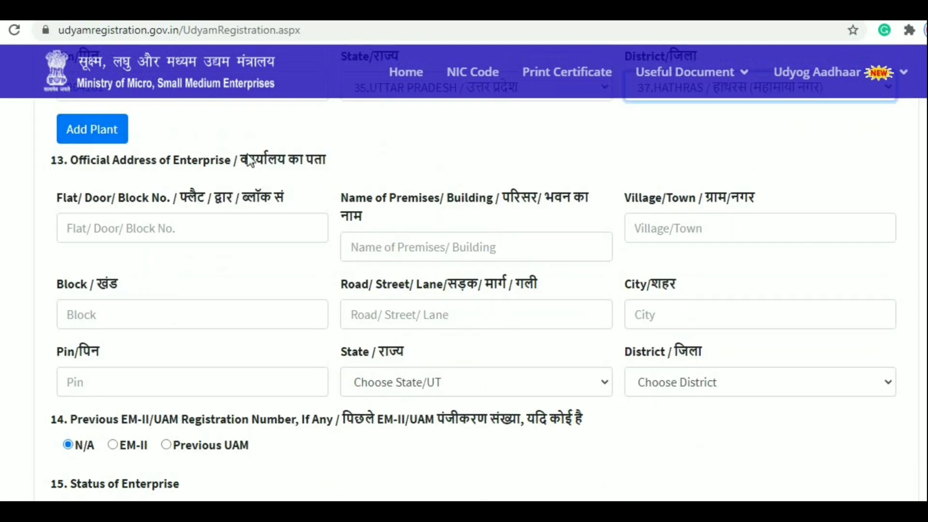
{"action": "left_click", "coordinate": [90, 137]}
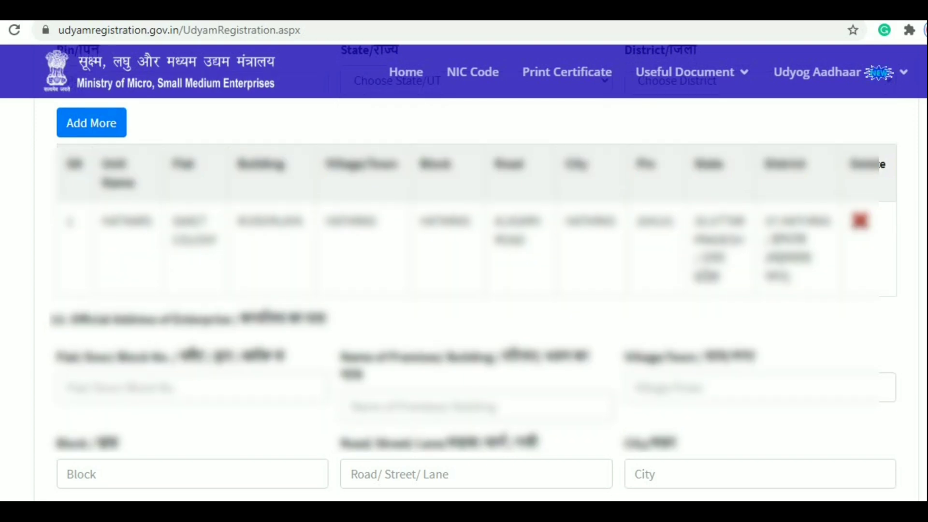
- Fill in the official address of the enterprise, from the flat number through the state and district
{"action": "scroll", "coordinate": [474, 270], "scroll_direction": "down", "scroll_amount": 4}
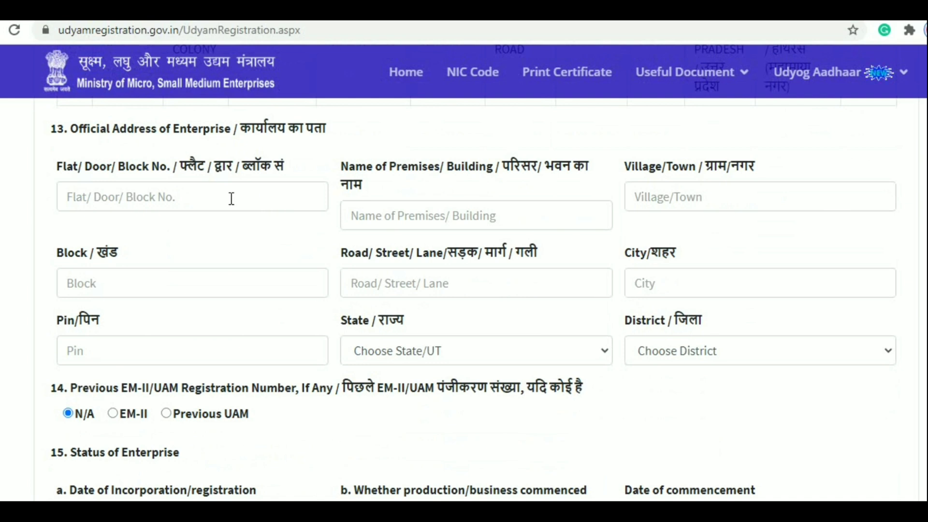
{"action": "left_click", "coordinate": [232, 198]}
{"action": "type", "text": "SAKET"}
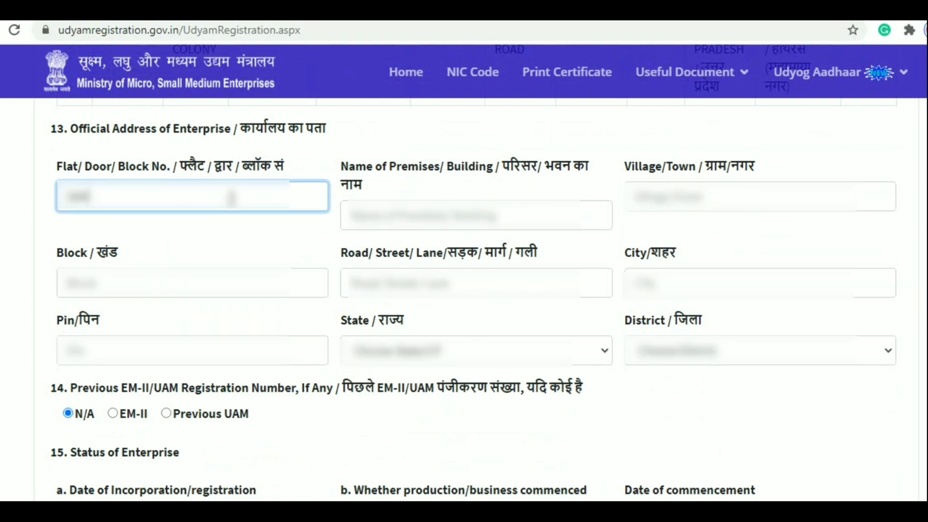
{"action": "type", "text": " COLONY"}
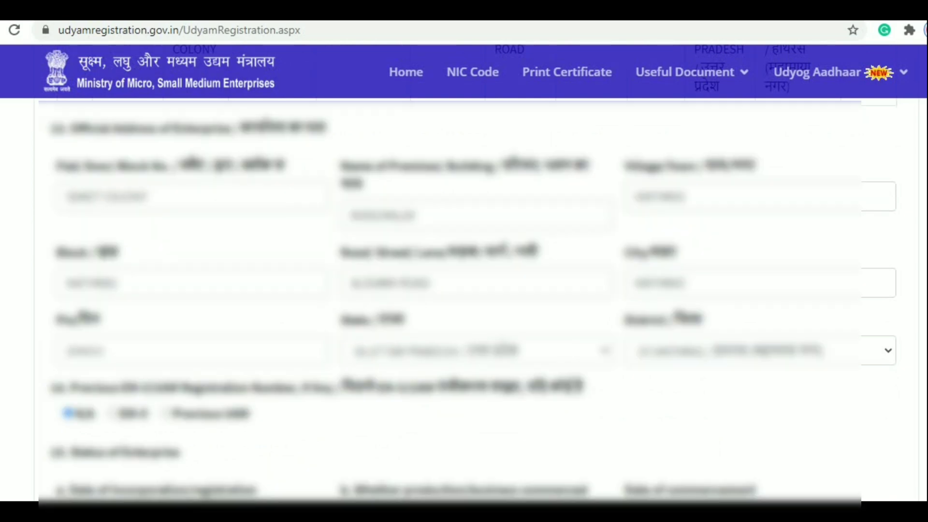
- Set production/business commenced to No and the date of incorporation/registration to 14/08/2020
{"action": "scroll", "coordinate": [464, 271], "scroll_direction": "down", "scroll_amount": 4}
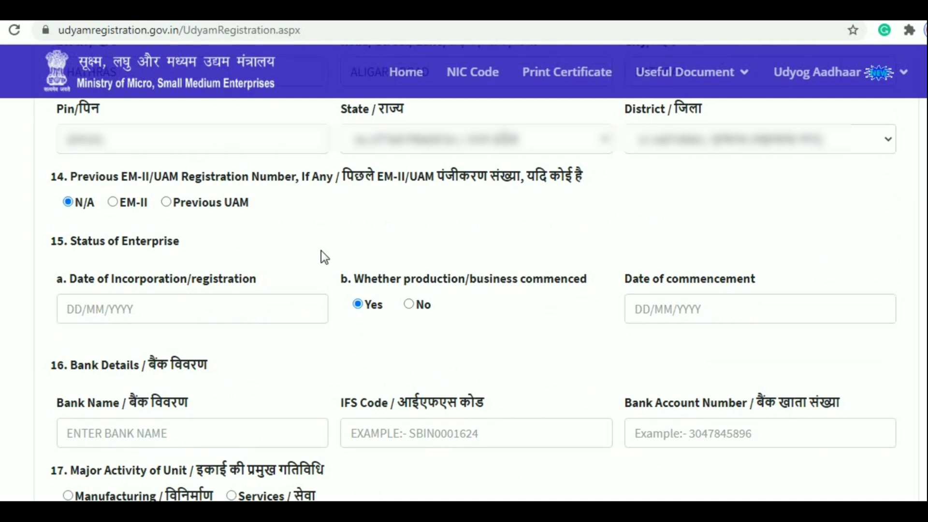
{"action": "left_click", "coordinate": [409, 304]}
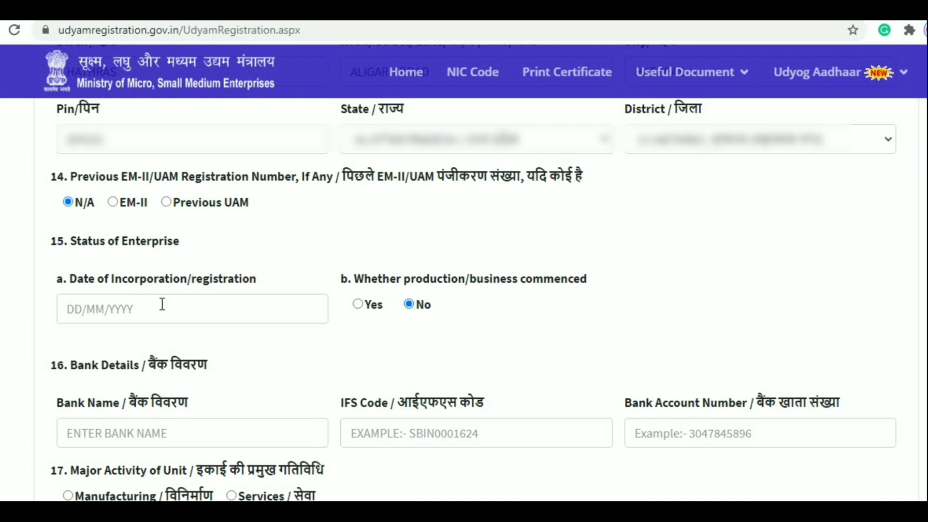
{"action": "left_click", "coordinate": [163, 306]}
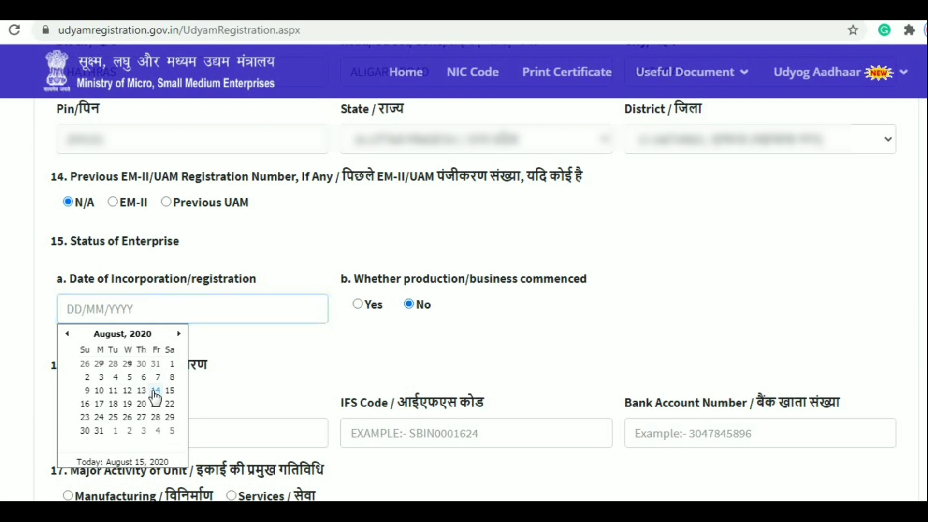
{"action": "left_click", "coordinate": [155, 392]}
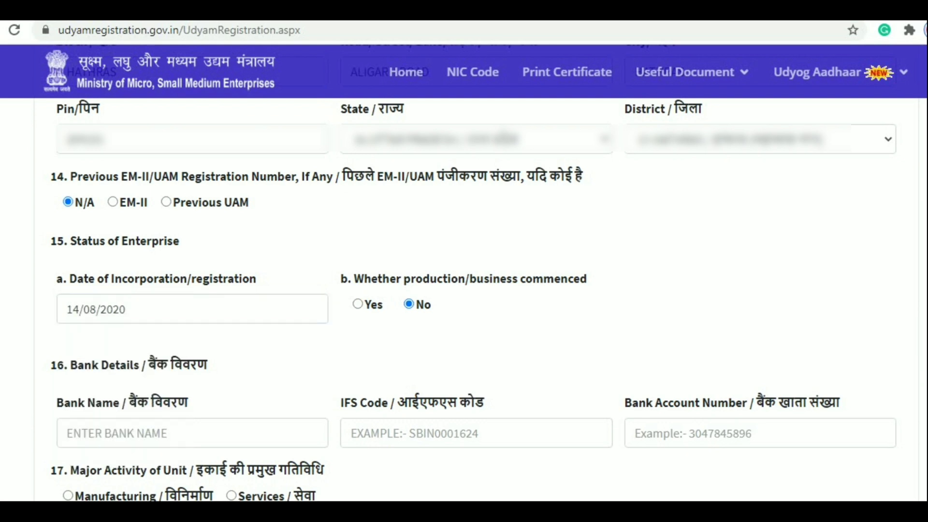
- Fill in the bank details with the bank name, IFS code and bank account number
{"action": "scroll", "coordinate": [579, 313], "scroll_direction": "down", "scroll_amount": 3}
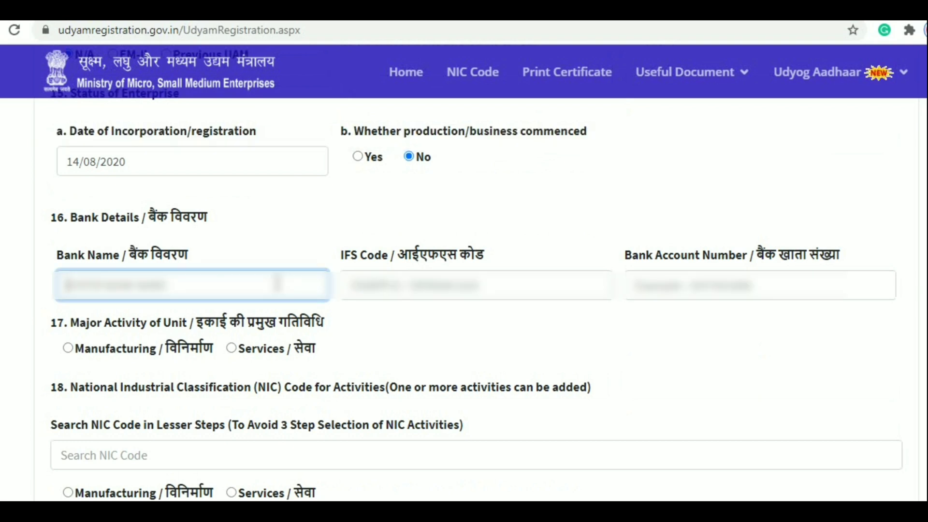
{"action": "left_click", "coordinate": [759, 285]}
{"action": "type", "text": "??????"}
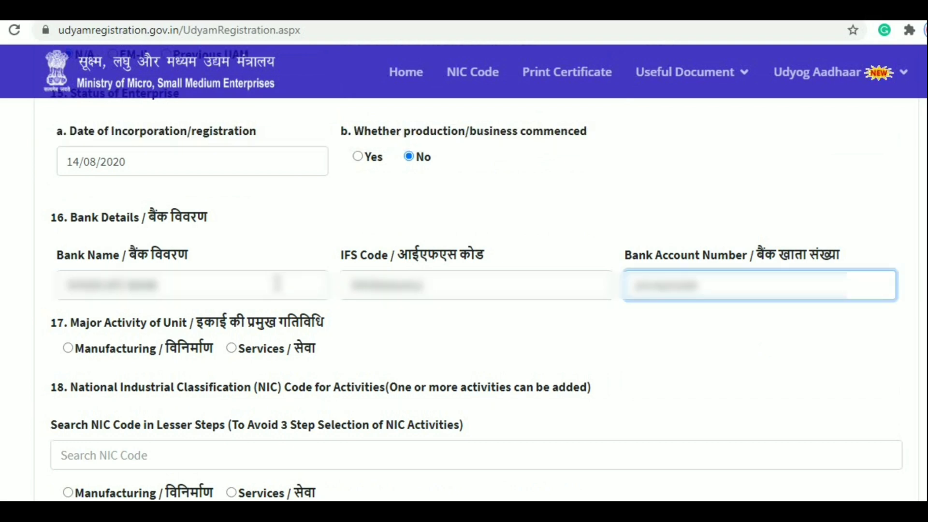
{"action": "key", "text": "Tab"}
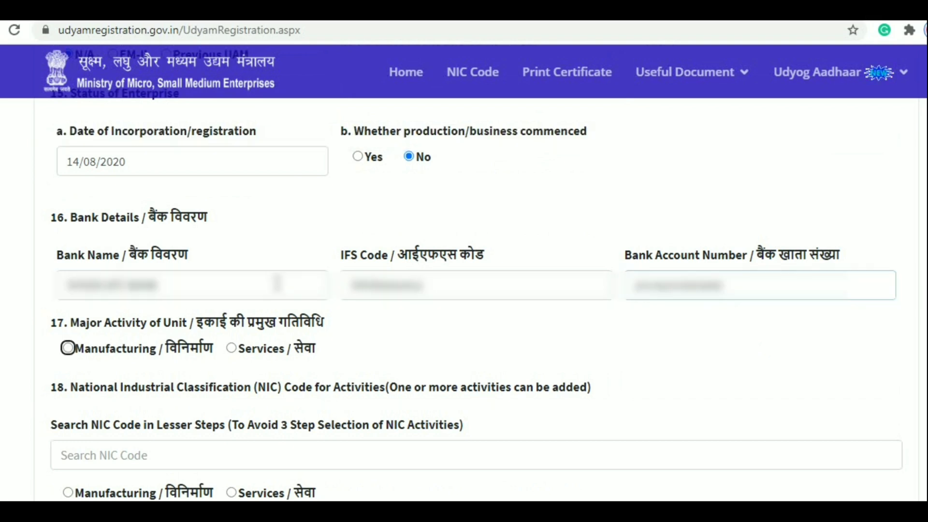
{"action": "left_click", "coordinate": [183, 370]}
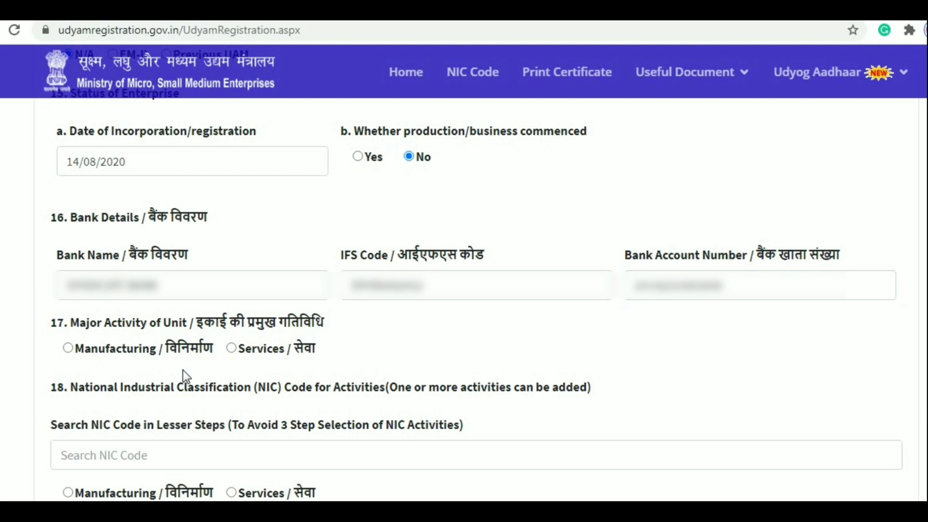
- Set the major activity of the unit to Services
{"action": "scroll", "coordinate": [464, 290], "scroll_direction": "down", "scroll_amount": 3}
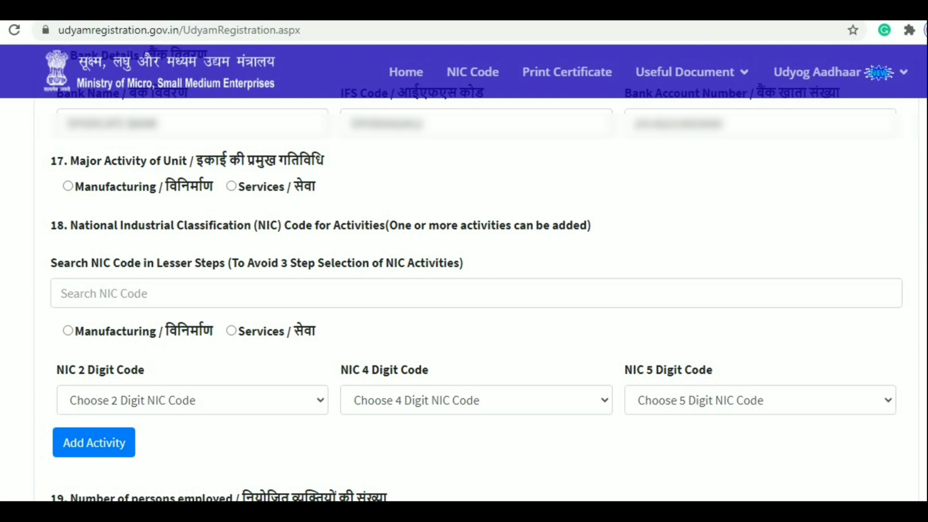
{"action": "left_click", "coordinate": [304, 188]}
{"action": "scroll", "coordinate": [317, 219], "scroll_direction": "down", "scroll_amount": 2}
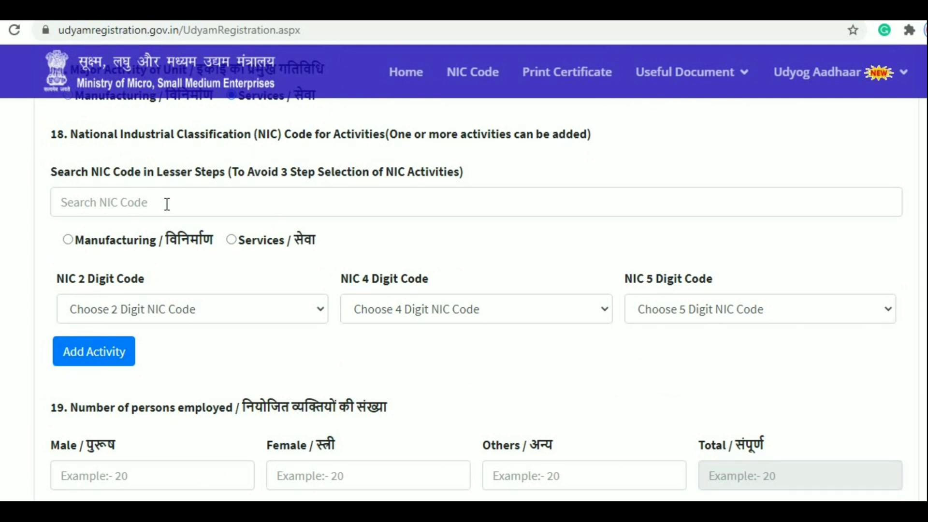
- Look through the divisions and activity codes in the National Industrial Classification document and return to the registration form
{"action": "left_click", "coordinate": [467, 77]}
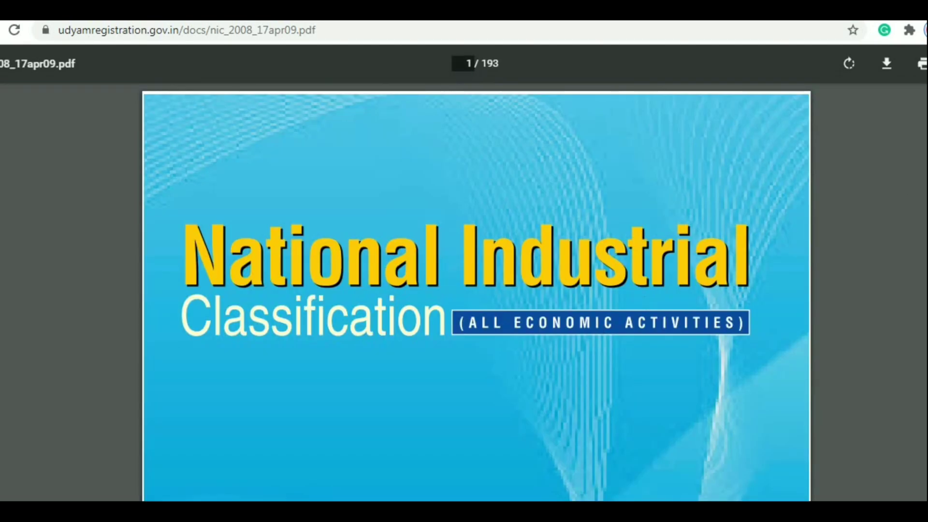
{"action": "scroll", "coordinate": [476, 290], "scroll_direction": "down", "scroll_amount": 20}
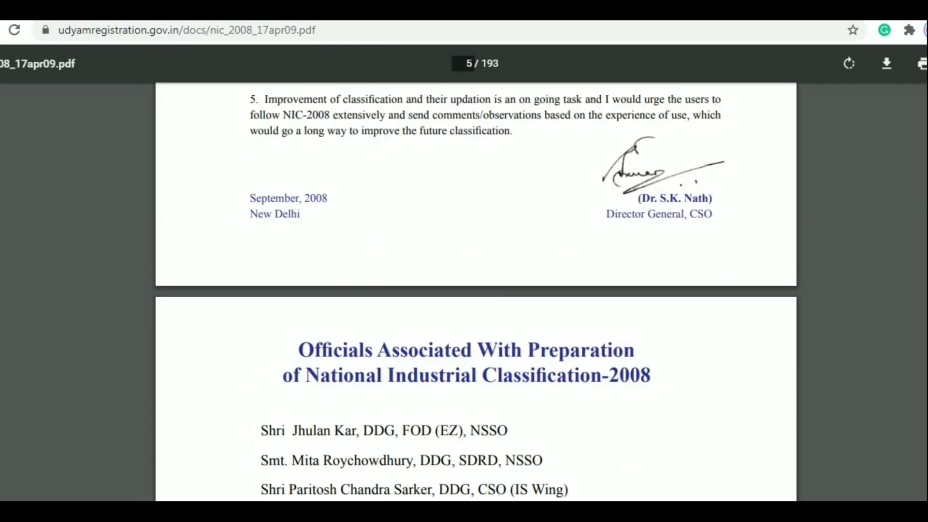
{"action": "scroll", "coordinate": [476, 290], "scroll_direction": "down", "scroll_amount": 20}
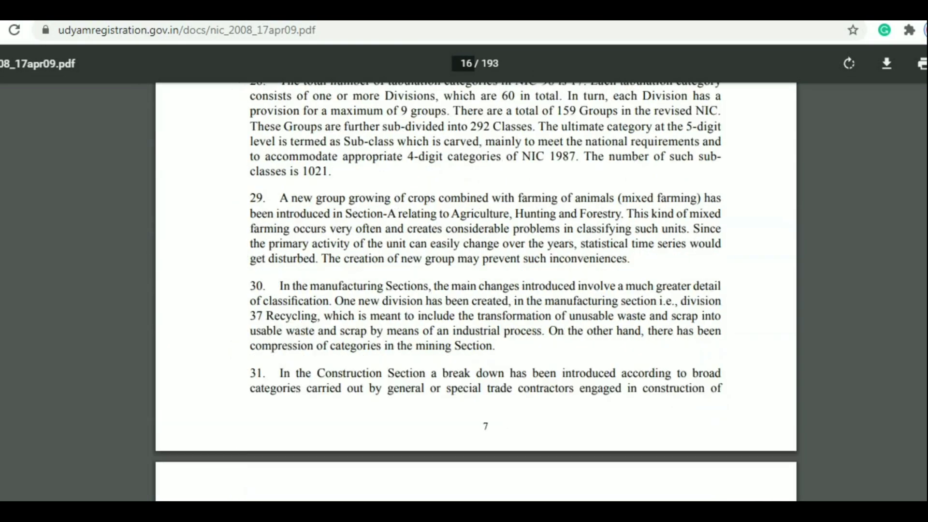
{"action": "scroll", "coordinate": [476, 290], "scroll_direction": "down", "scroll_amount": 20}
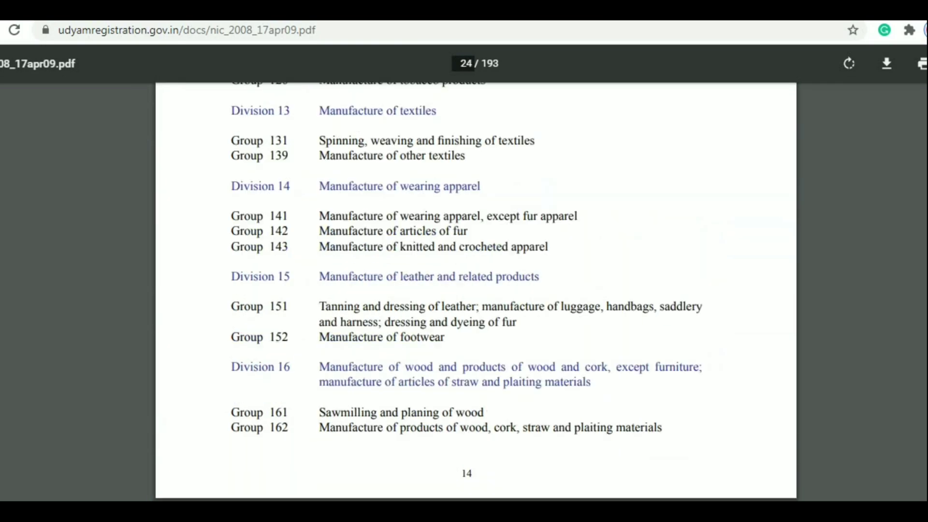
{"action": "scroll", "coordinate": [476, 290], "scroll_direction": "down", "scroll_amount": 20}
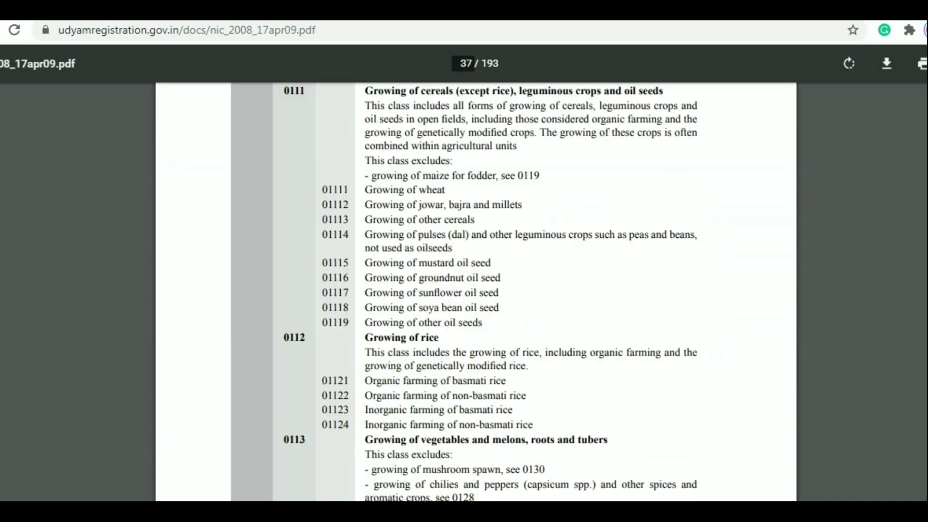
{"action": "scroll", "coordinate": [783, 212], "scroll_direction": "down", "scroll_amount": 20}
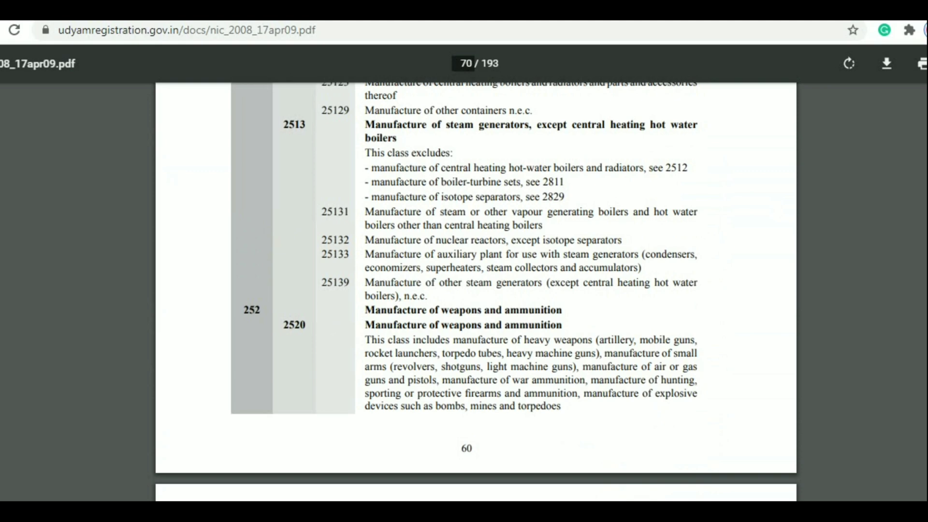
{"action": "left_click", "coordinate": [48, 14]}
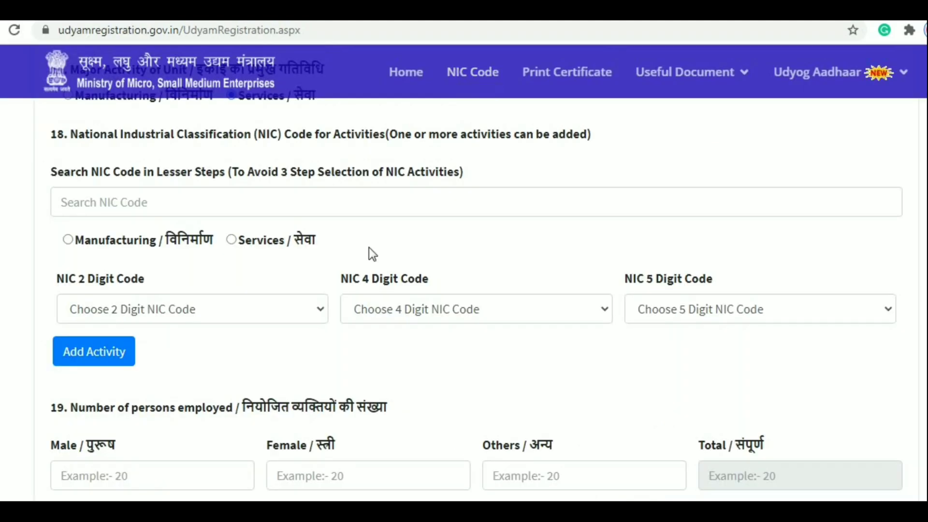
- Set the NIC activity type to Services and choose 85-Education as the 2-digit code
{"action": "left_click", "coordinate": [253, 315]}
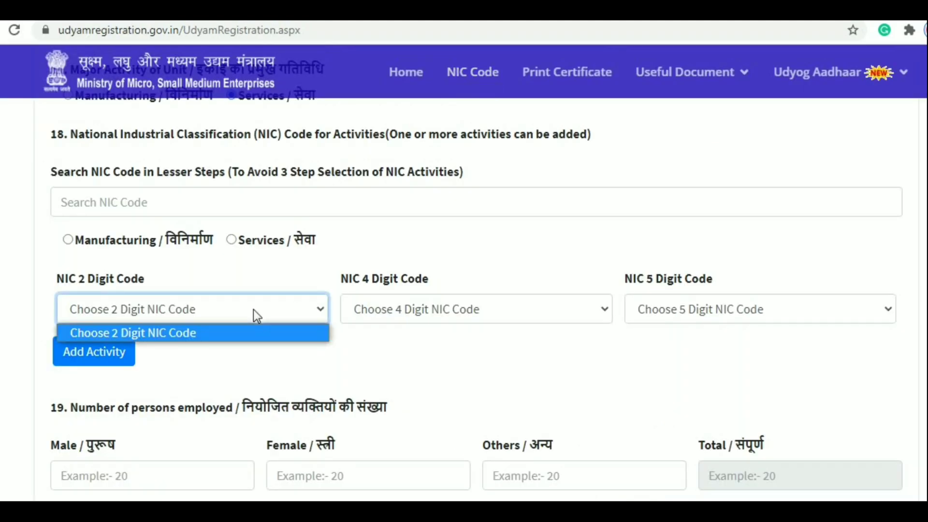
{"action": "left_click", "coordinate": [234, 240]}
{"action": "left_click", "coordinate": [232, 240]}
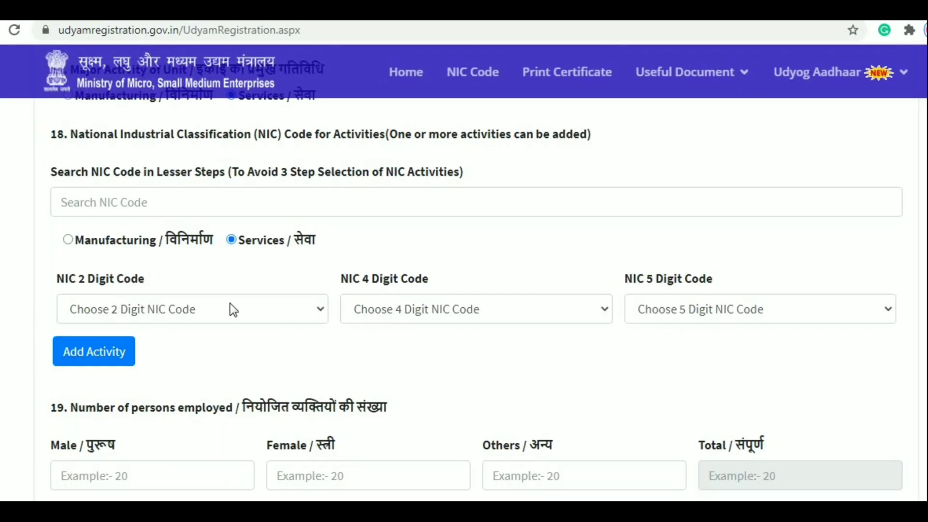
{"action": "left_click", "coordinate": [230, 309]}
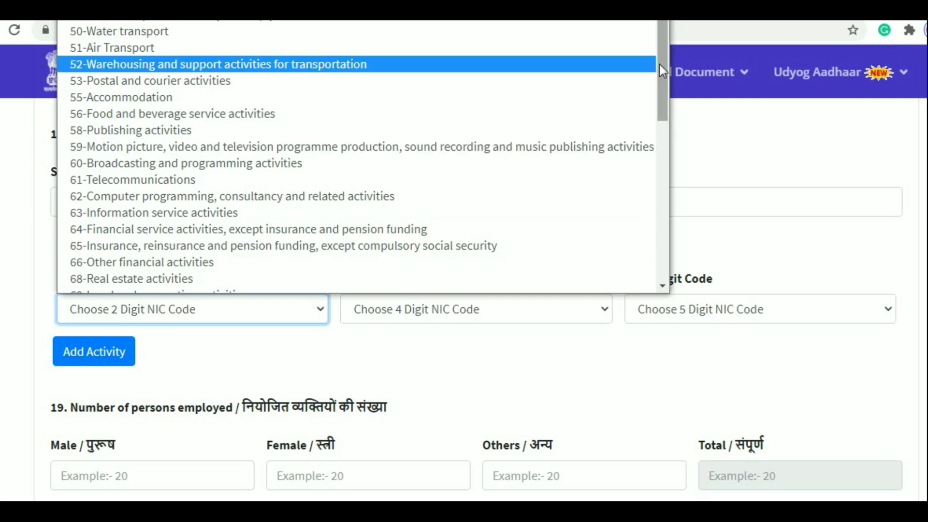
{"action": "left_click_drag", "start_coordinate": [660, 65], "coordinate": [665, 109]}
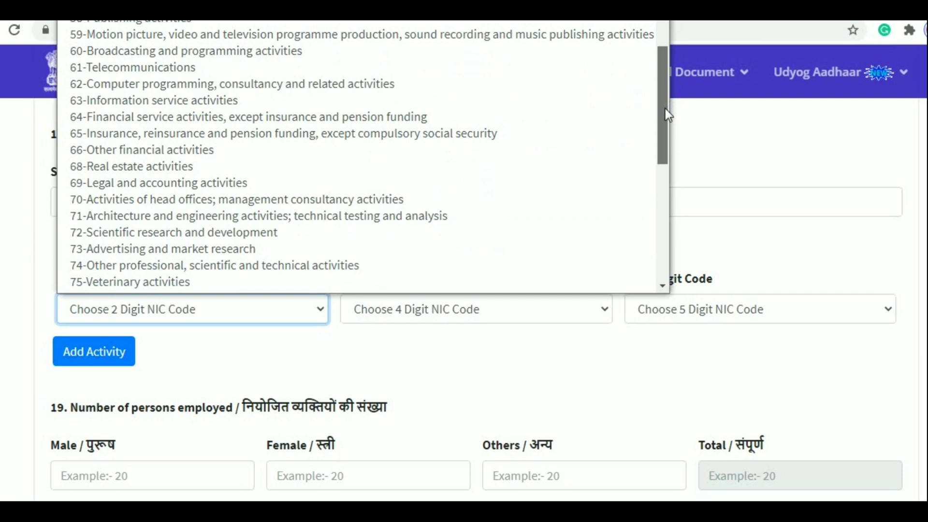
{"action": "left_click_drag", "start_coordinate": [665, 109], "coordinate": [683, 197]}
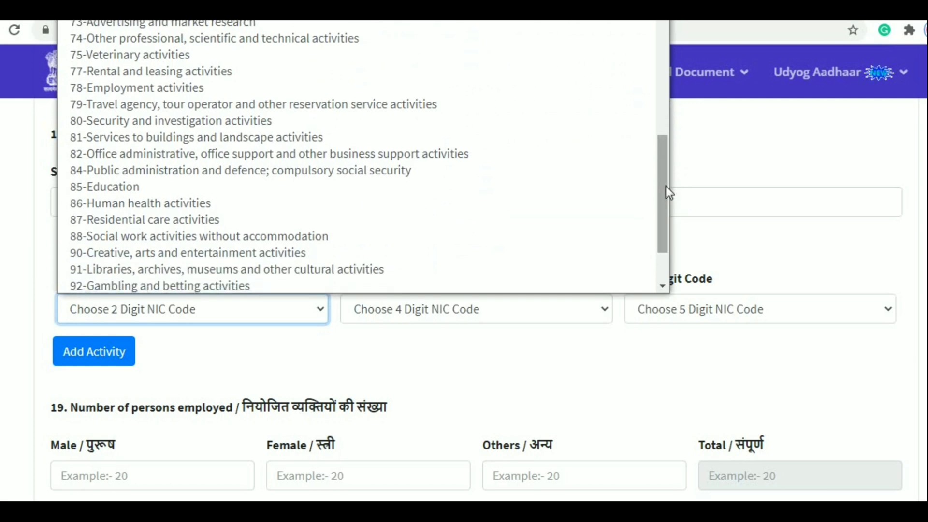
{"action": "left_click_drag", "start_coordinate": [666, 187], "coordinate": [665, 220]}
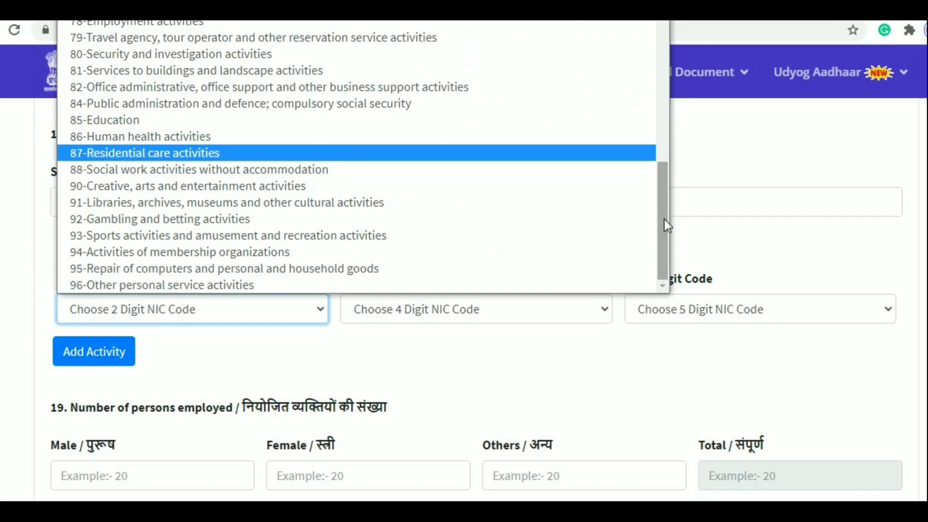
{"action": "left_click_drag", "start_coordinate": [664, 221], "coordinate": [664, 215]}
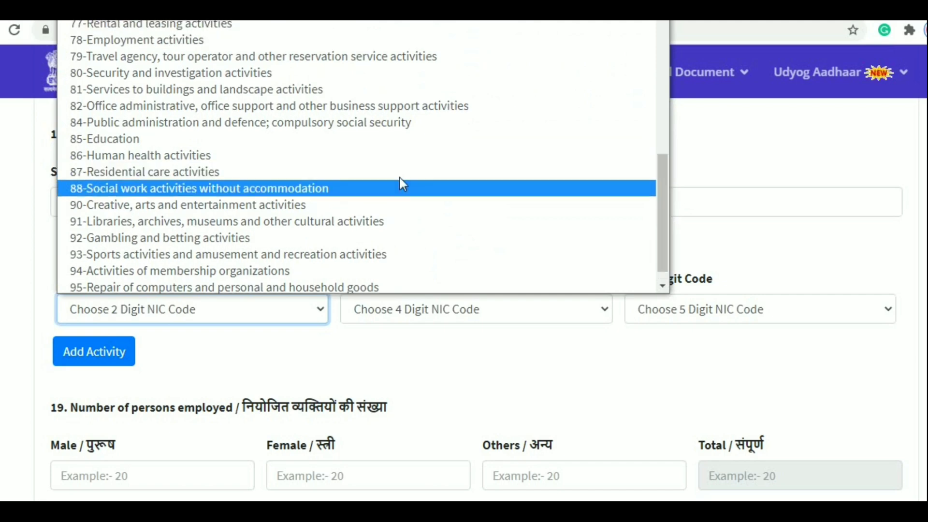
{"action": "left_click", "coordinate": [331, 139]}
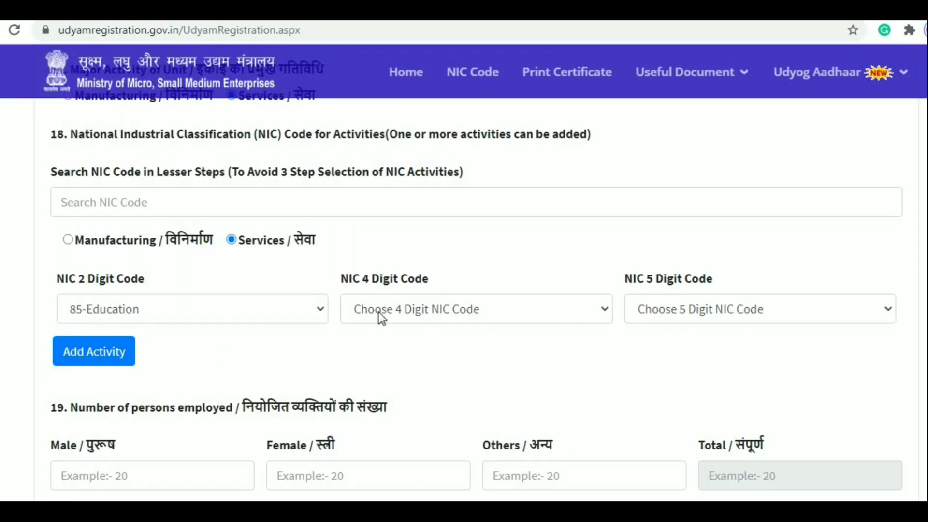
- Choose 8550-Educational support services and 85500-Educational support services as the 4- and 5-digit NIC codes, and add the activity
{"action": "left_click", "coordinate": [487, 312]}
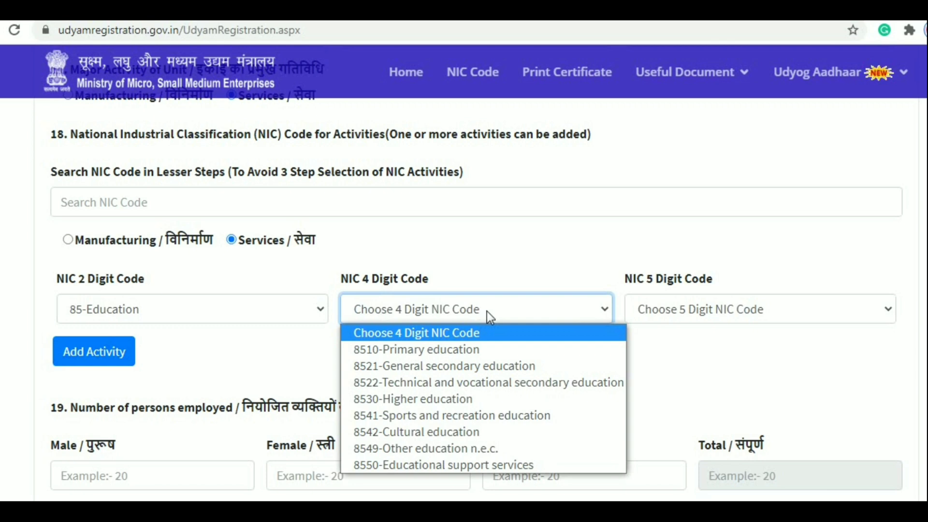
{"action": "left_click", "coordinate": [479, 464]}
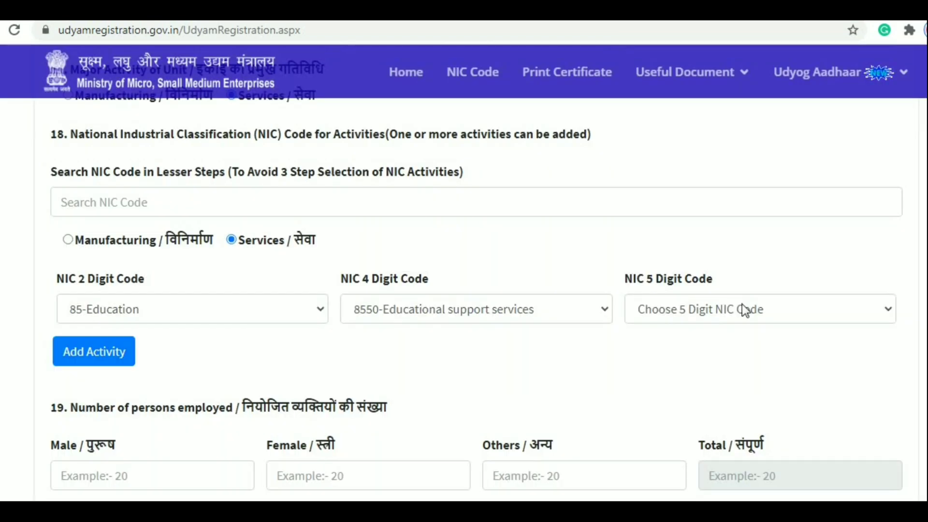
{"action": "left_click", "coordinate": [744, 311]}
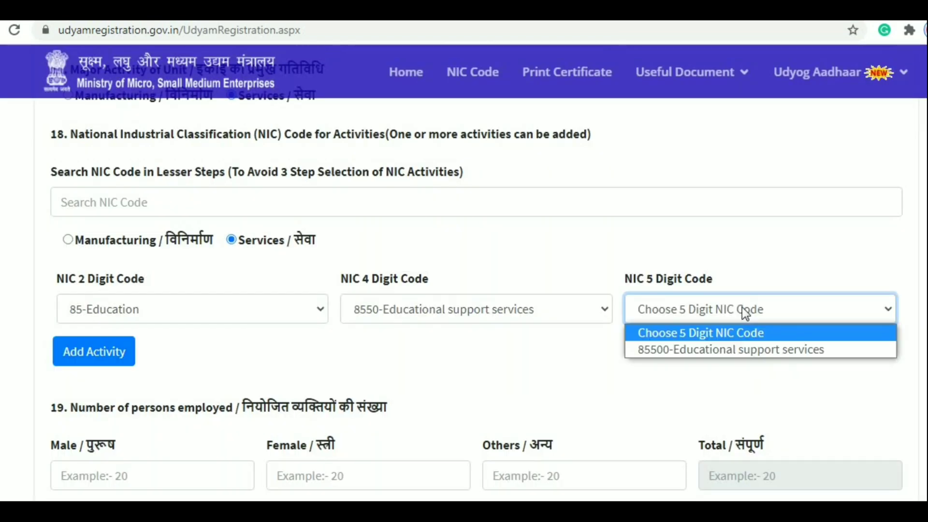
{"action": "left_click", "coordinate": [733, 348]}
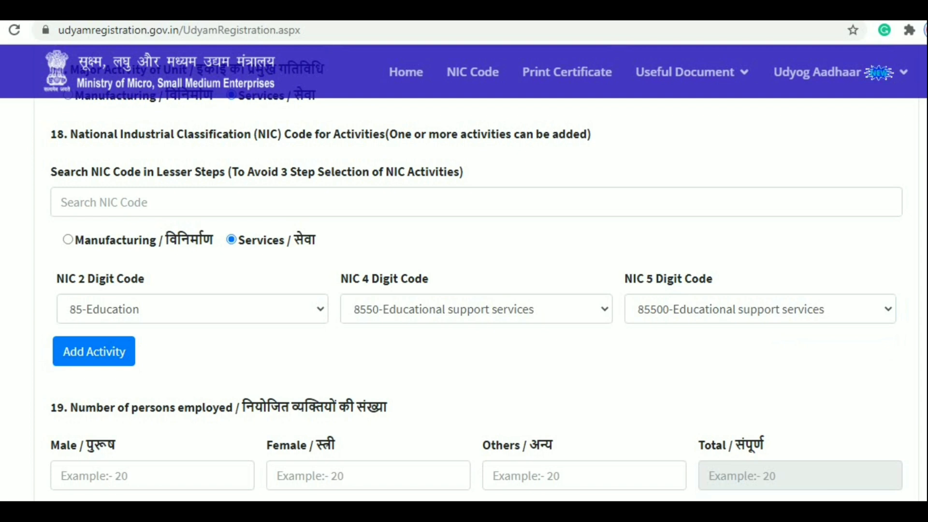
{"action": "left_click", "coordinate": [101, 352]}
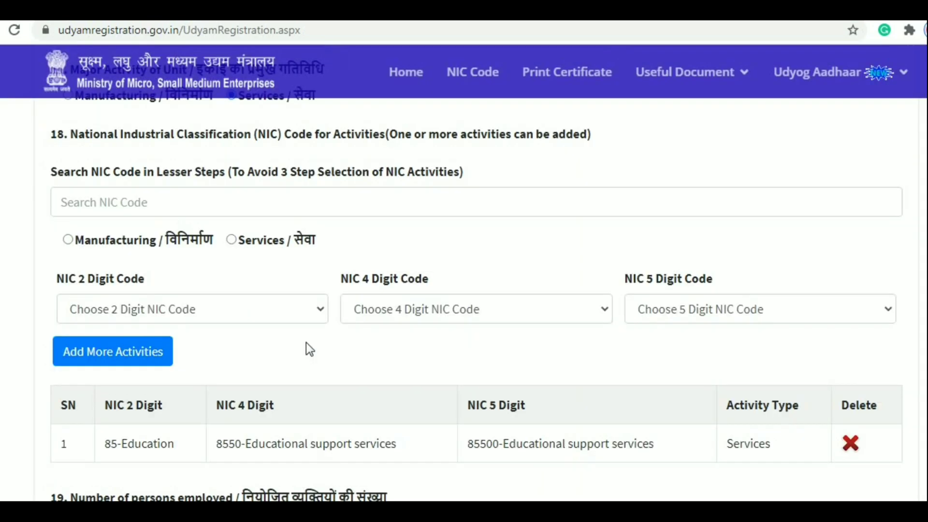
- Fill in the number of persons employed with 4 male, 2 female and 0 others
{"action": "scroll", "coordinate": [207, 228], "scroll_direction": "down", "scroll_amount": 4}
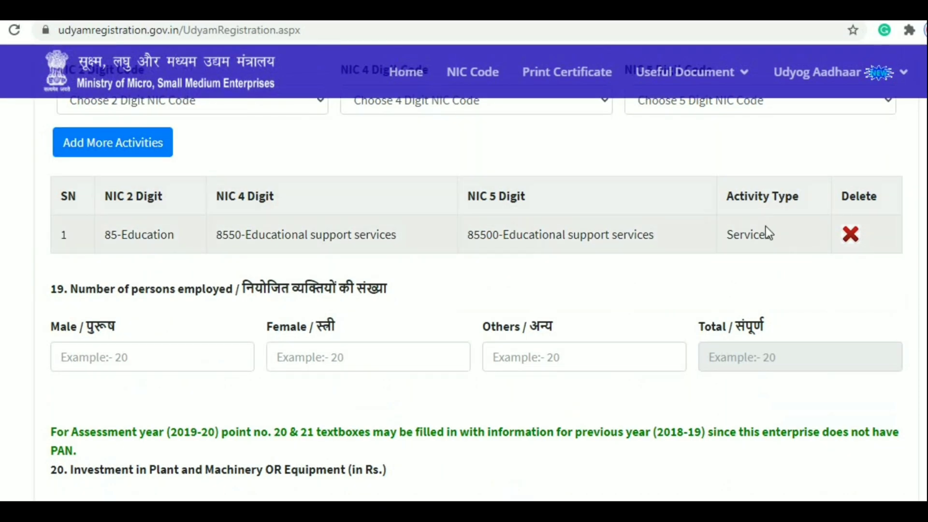
{"action": "scroll", "coordinate": [915, 351], "scroll_direction": "down", "scroll_amount": 2}
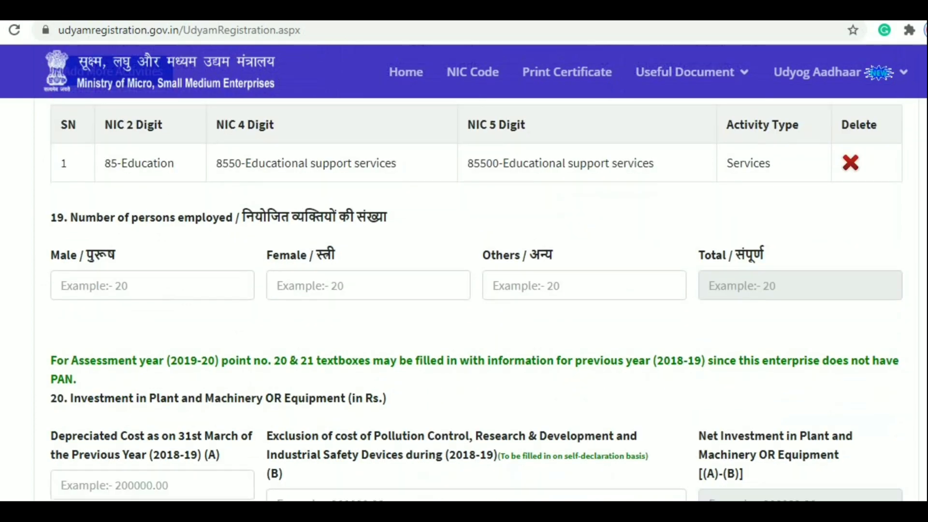
{"action": "left_click", "coordinate": [215, 281]}
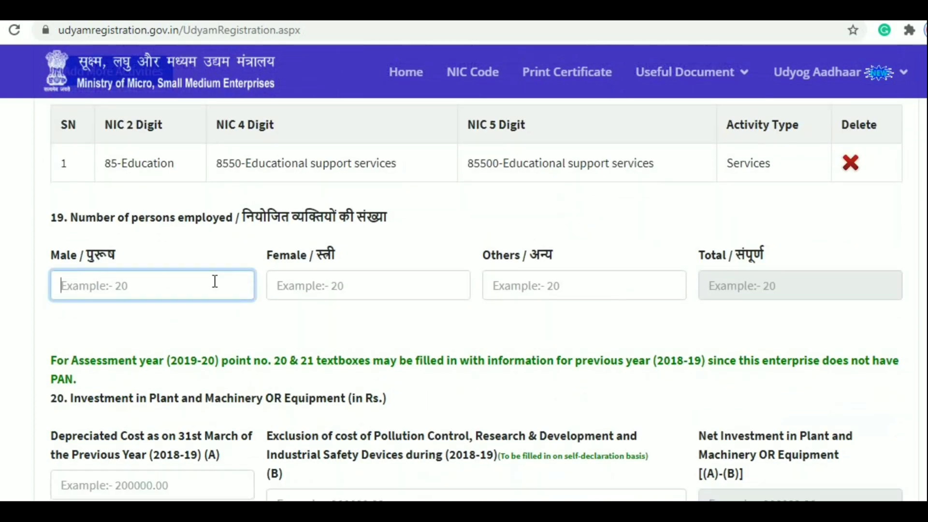
{"action": "type", "text": "4"}
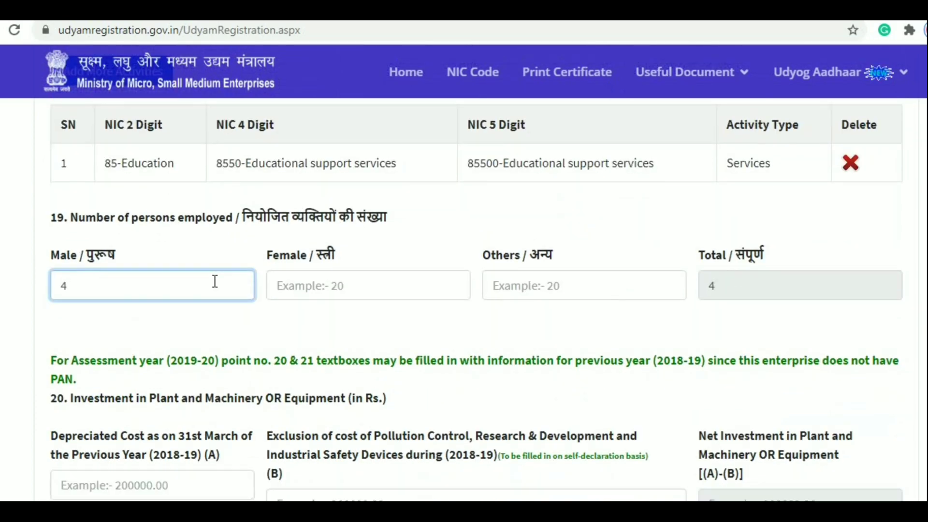
{"action": "key", "text": "Tab"}
{"action": "type", "text": "2"}
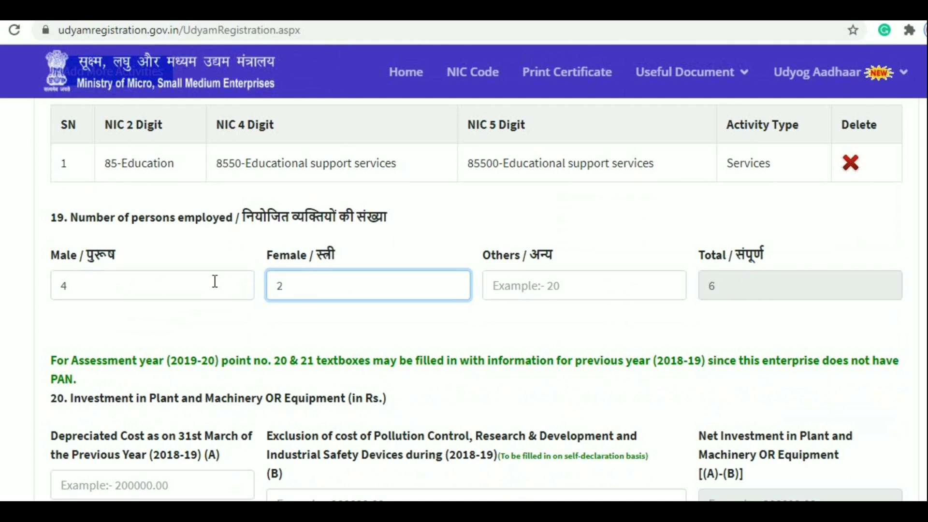
{"action": "key", "text": "Tab"}
{"action": "type", "text": "0"}
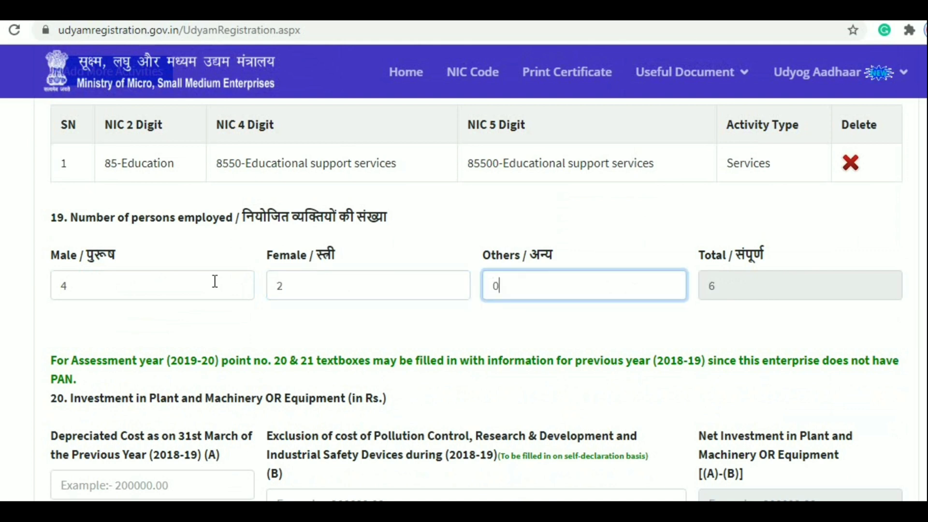
{"action": "key", "text": "Tab"}
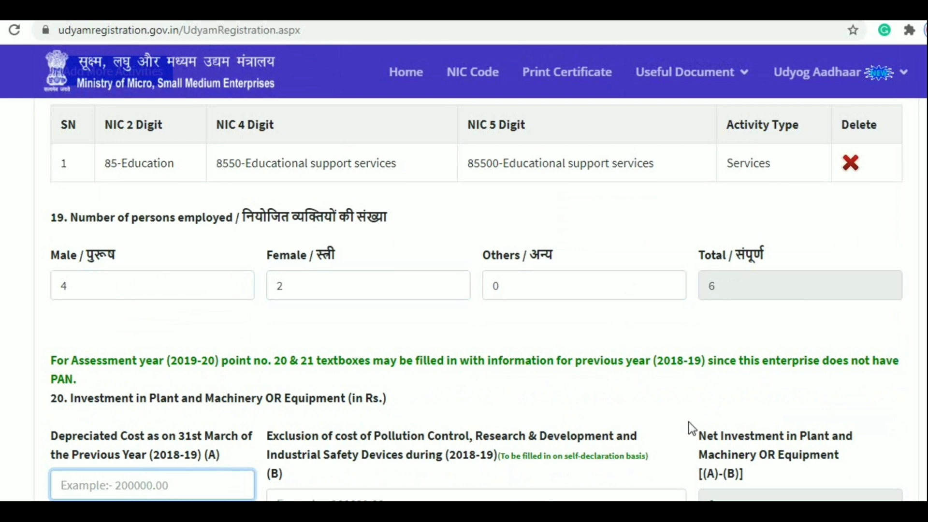
- Set the depreciated cost of plant and machinery to 0 and the total turnover to 500000
{"action": "scroll", "coordinate": [475, 300], "scroll_direction": "down", "scroll_amount": 1}
{"action": "scroll", "coordinate": [476, 299], "scroll_direction": "down", "scroll_amount": 2}
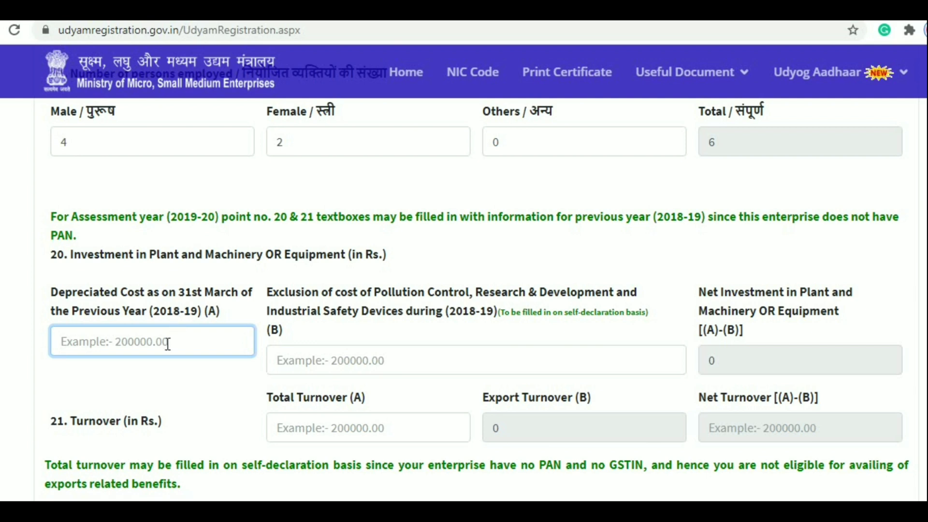
{"action": "type", "text": "0"}
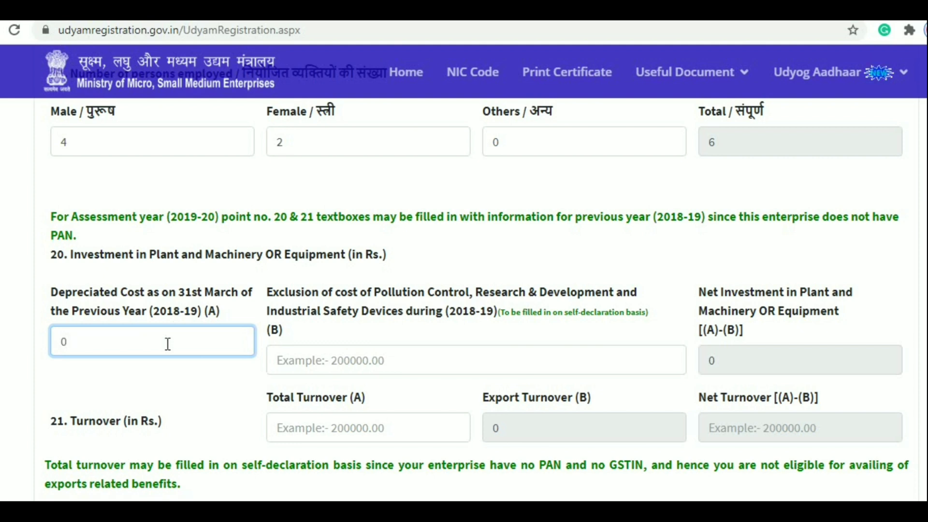
{"action": "left_click", "coordinate": [186, 378]}
{"action": "left_click", "coordinate": [347, 429]}
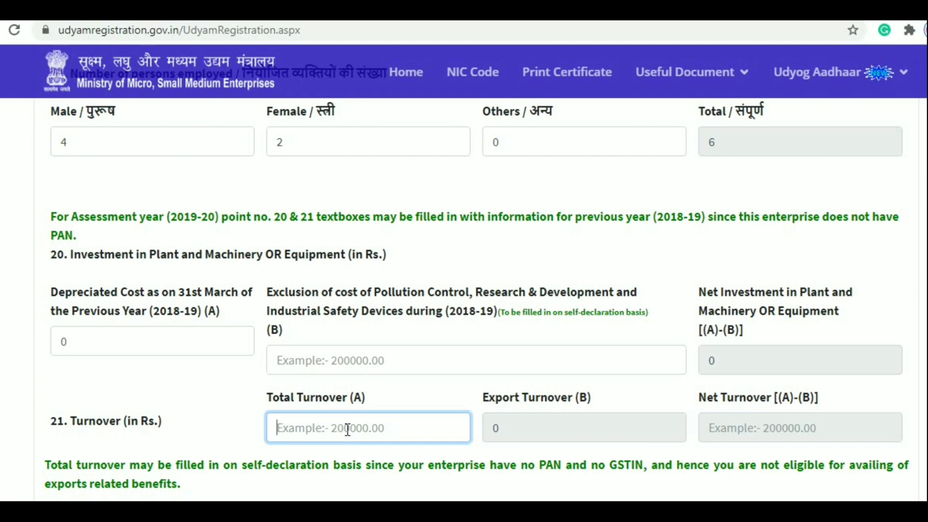
{"action": "type", "text": "5000"}
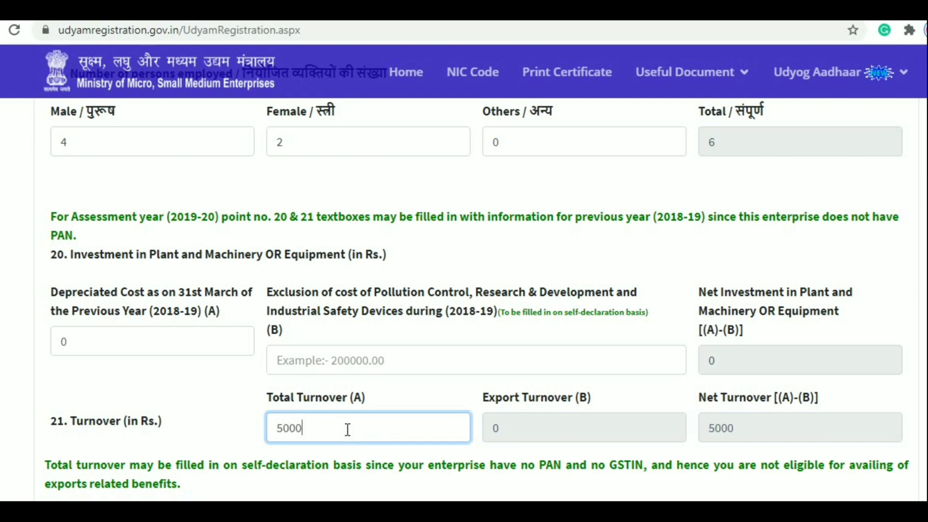
{"action": "type", "text": "00"}
{"action": "key", "text": "Tab"}
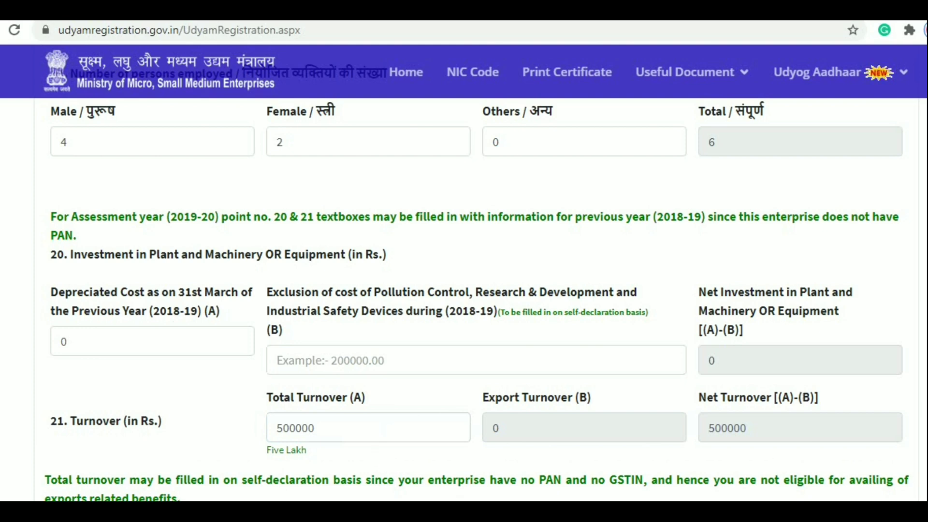
- Answer Yes to TReDS portal registration and try to submit the form for the final OTP
{"action": "scroll", "coordinate": [230, 252], "scroll_direction": "down", "scroll_amount": 5}
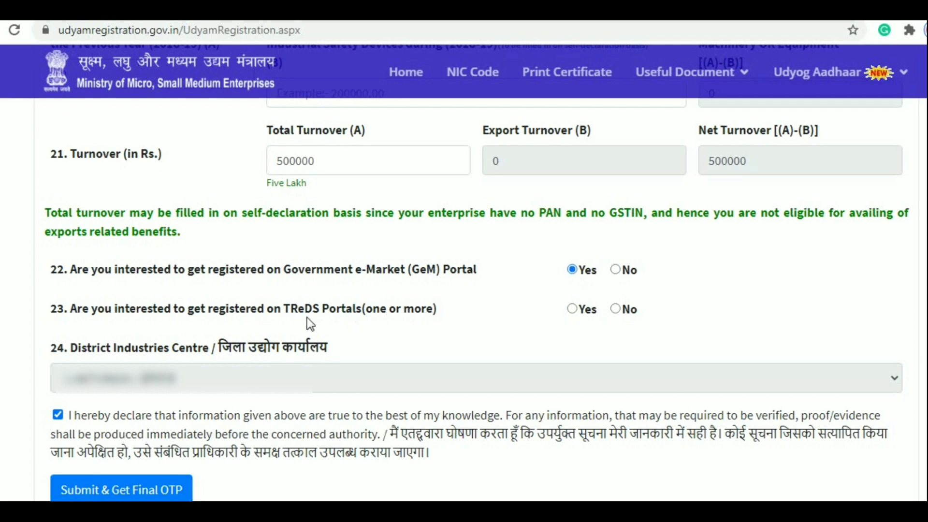
{"action": "left_click", "coordinate": [574, 309]}
{"action": "scroll", "coordinate": [597, 404], "scroll_direction": "down", "scroll_amount": 2}
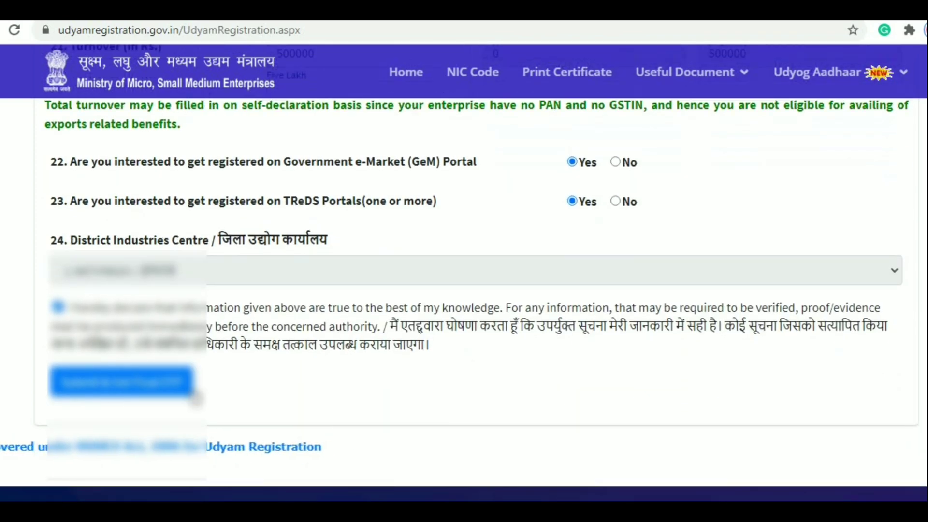
{"action": "left_click", "coordinate": [103, 383]}
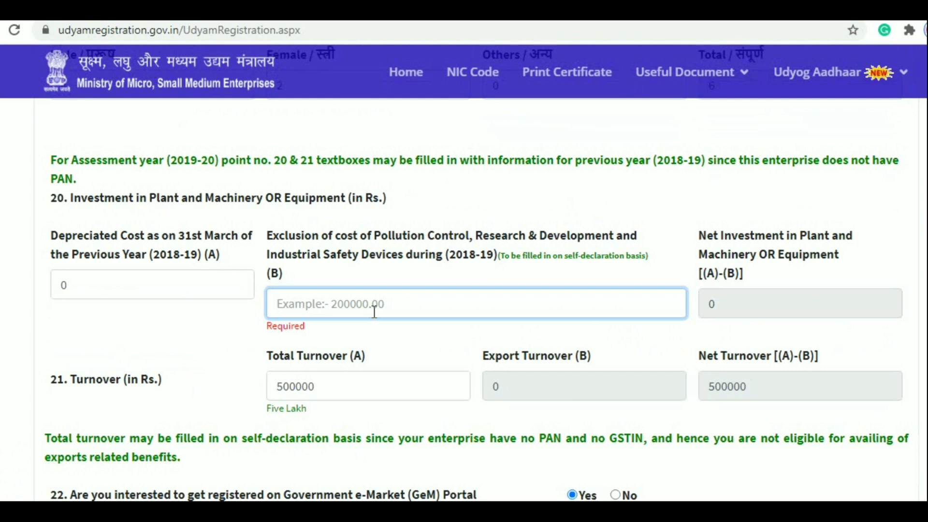
- Set the excluded cost of pollution control, research and development and industrial safety devices to 0
{"action": "type", "text": "0"}
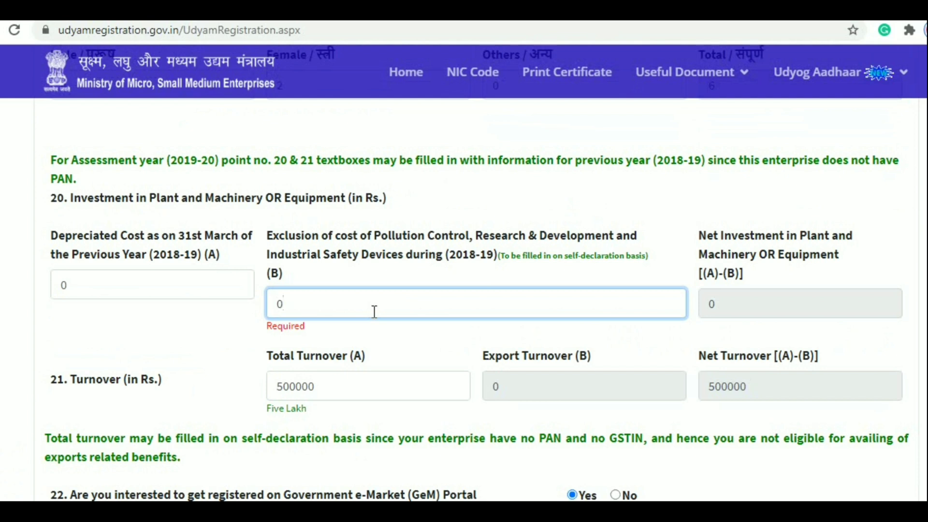
{"action": "key", "text": "Tab"}
{"action": "left_click", "coordinate": [393, 326]}
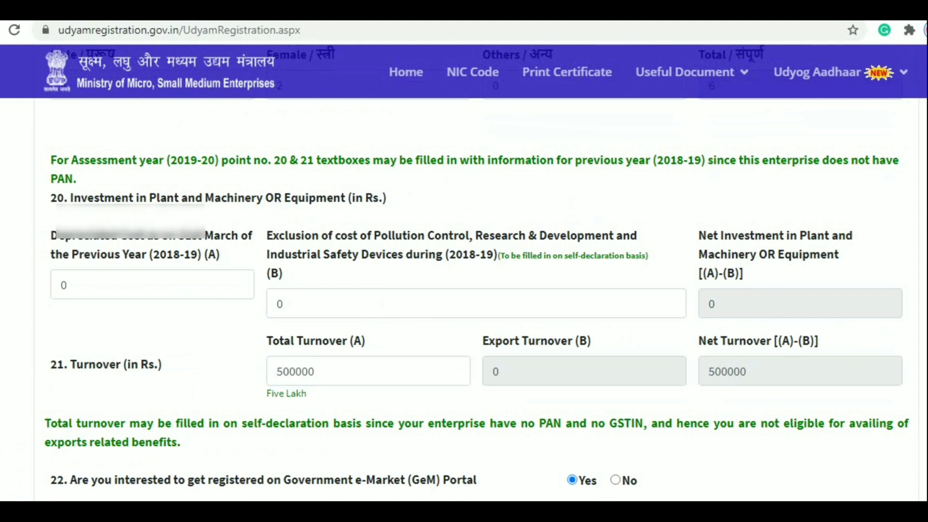
- Submit the completed form to request the final OTP and confirm that the entered data is correct
{"action": "scroll", "coordinate": [595, 369], "scroll_direction": "down", "scroll_amount": 7}
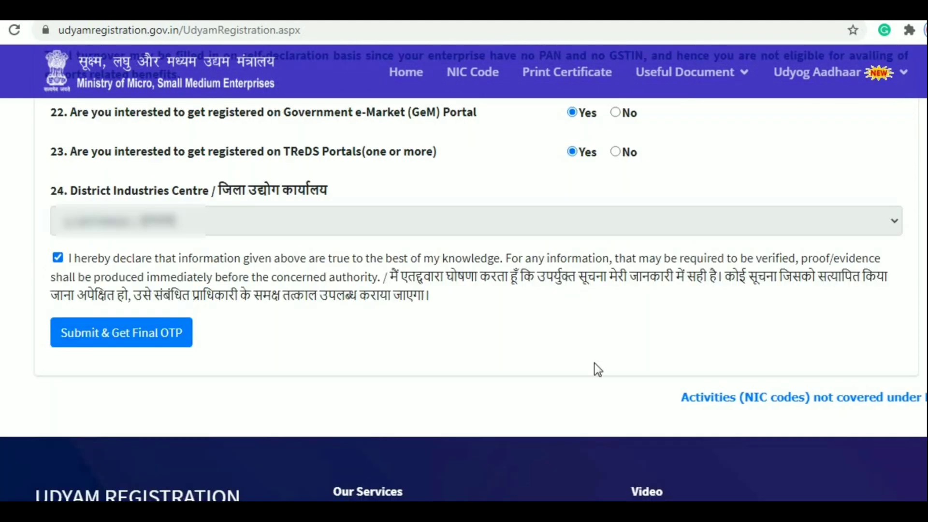
{"action": "left_click", "coordinate": [132, 340]}
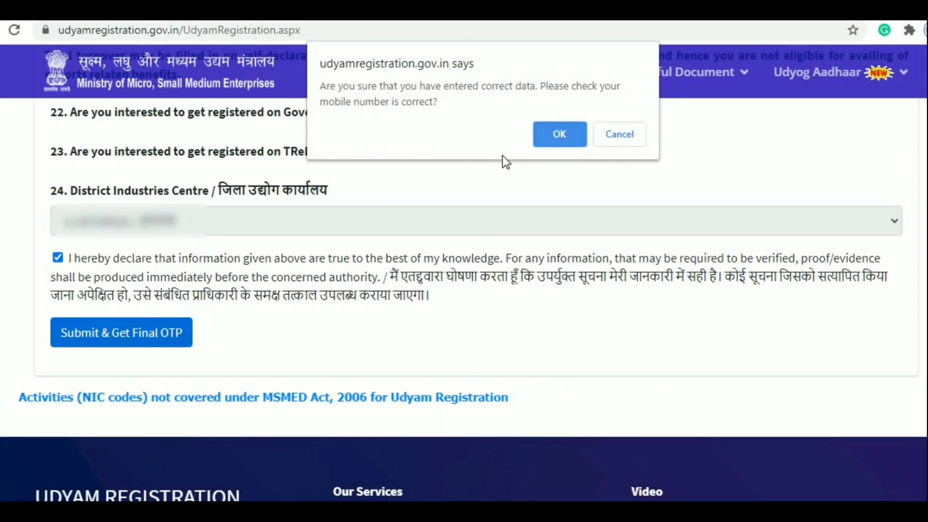
{"action": "left_click", "coordinate": [564, 137]}
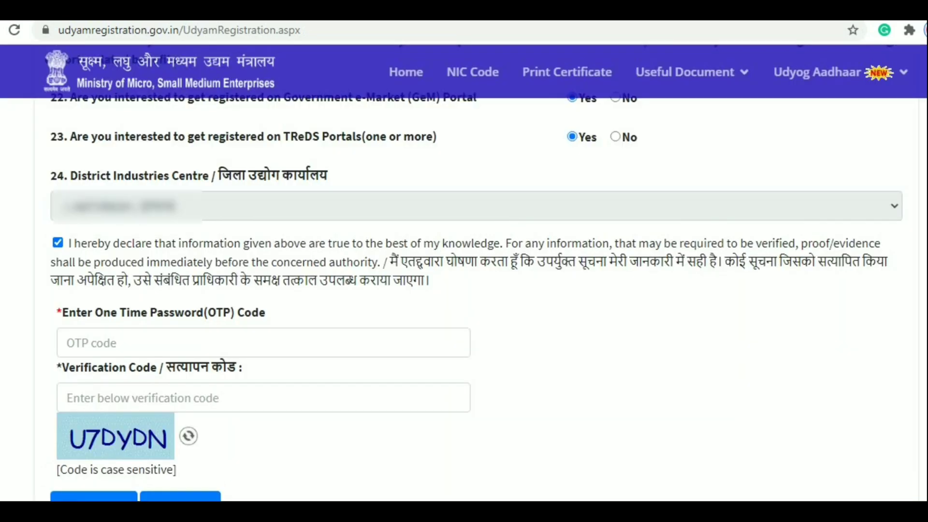
- Enter the one-time password in the OTP code field
{"action": "left_click", "coordinate": [354, 341]}
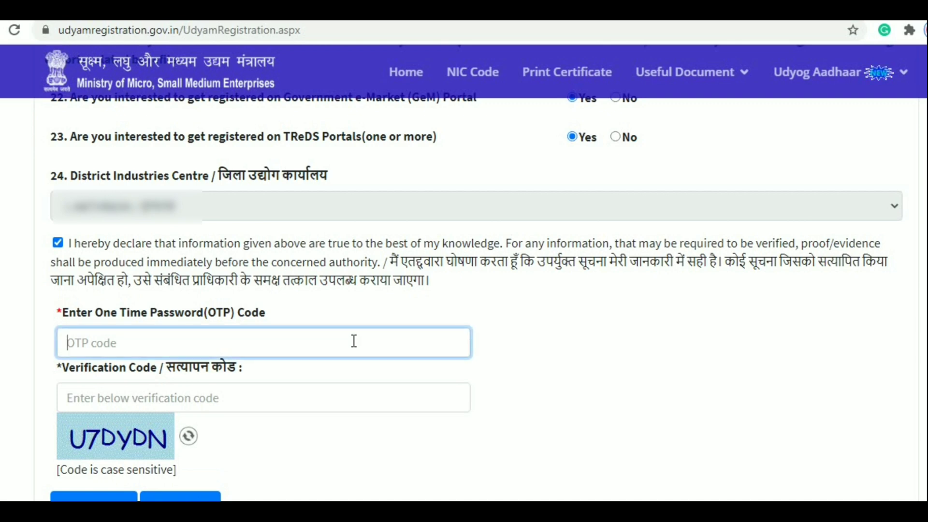
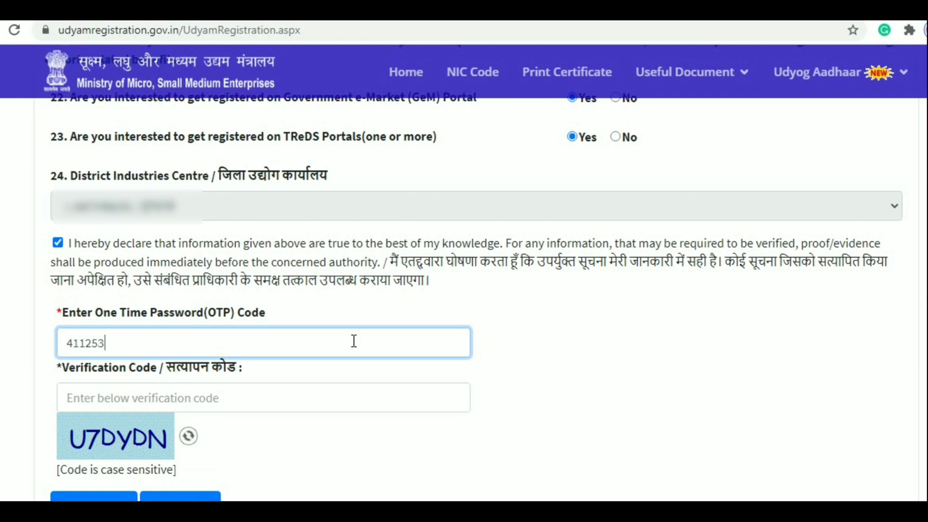
- Fill in the case-sensitive verification code from the captcha image below the OTP field
{"action": "left_click", "coordinate": [340, 394]}
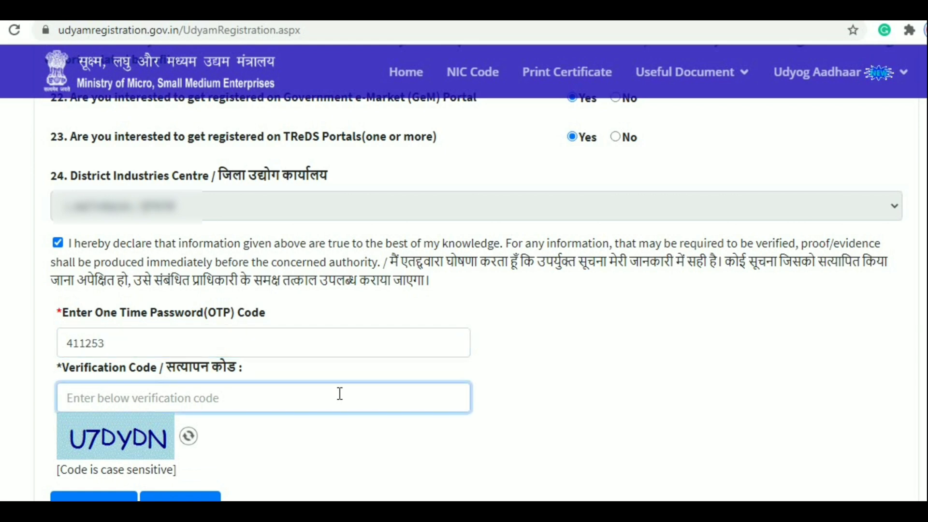
{"action": "type", "text": "U7"}
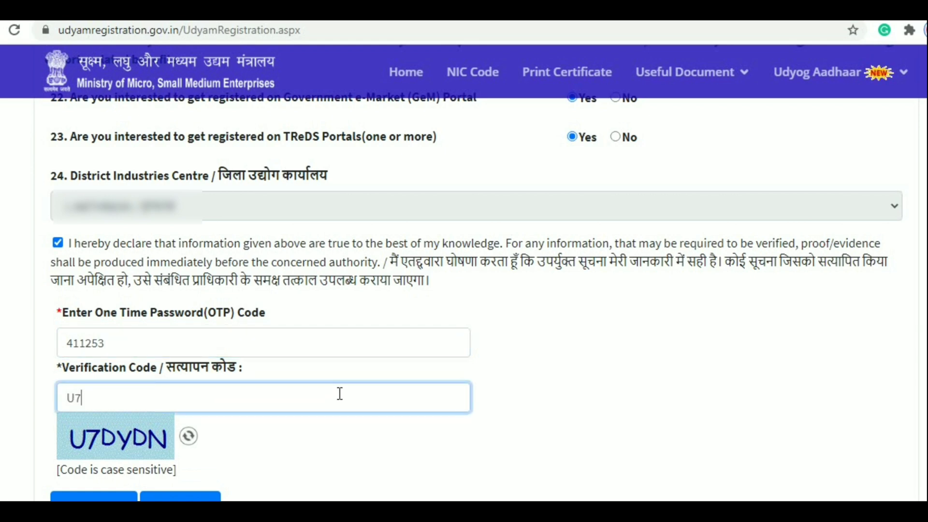
{"action": "type", "text": "DYD"}
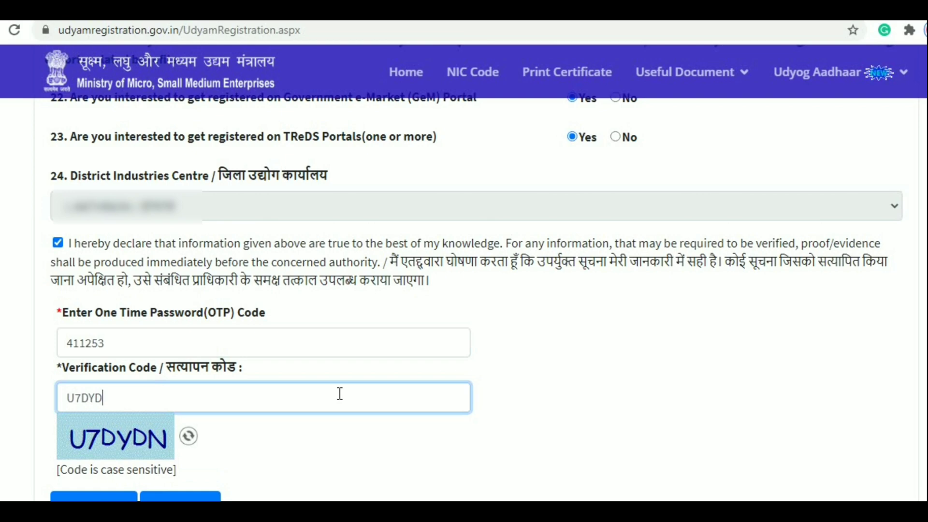
{"action": "type", "text": "N"}
{"action": "left_click", "coordinate": [759, 423]}
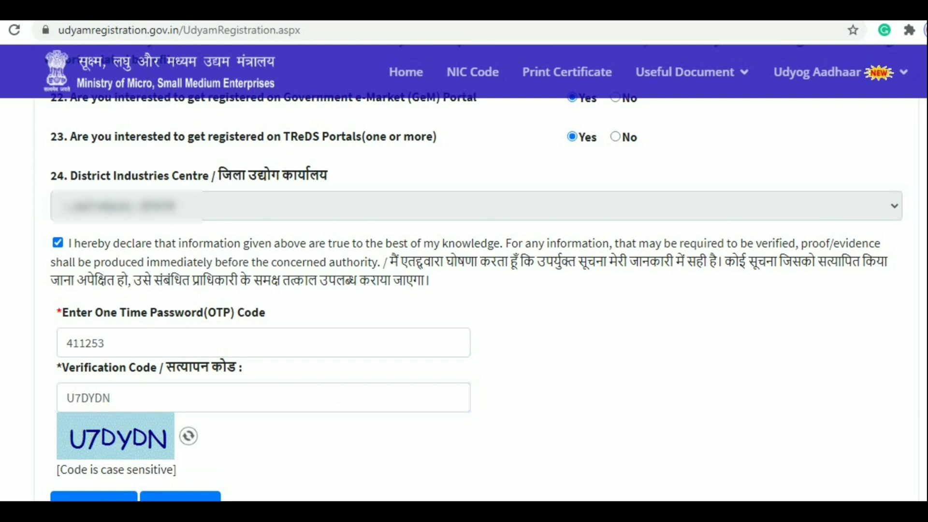
- Make the final submission of the Udyam registration, confirm that the data is correct and acknowledge the registration message
{"action": "scroll", "coordinate": [442, 249], "scroll_direction": "down", "scroll_amount": 6}
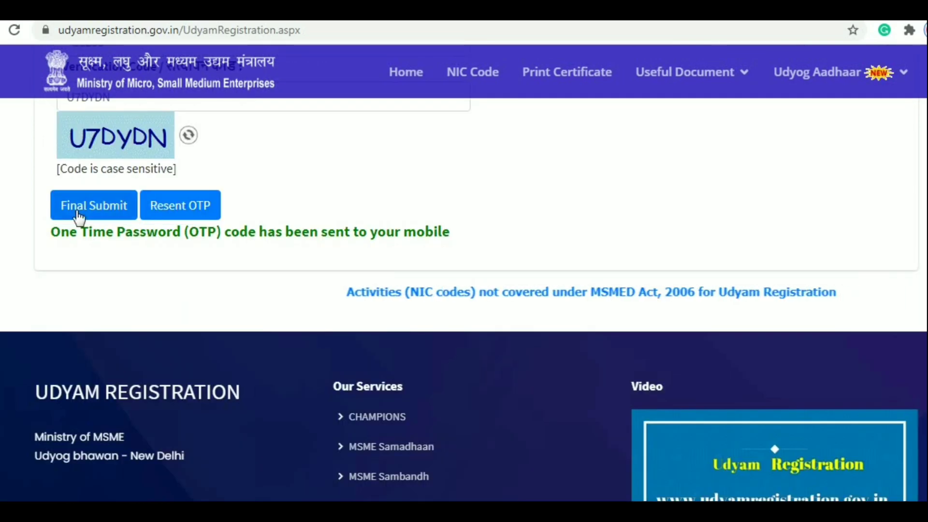
{"action": "left_click", "coordinate": [79, 212]}
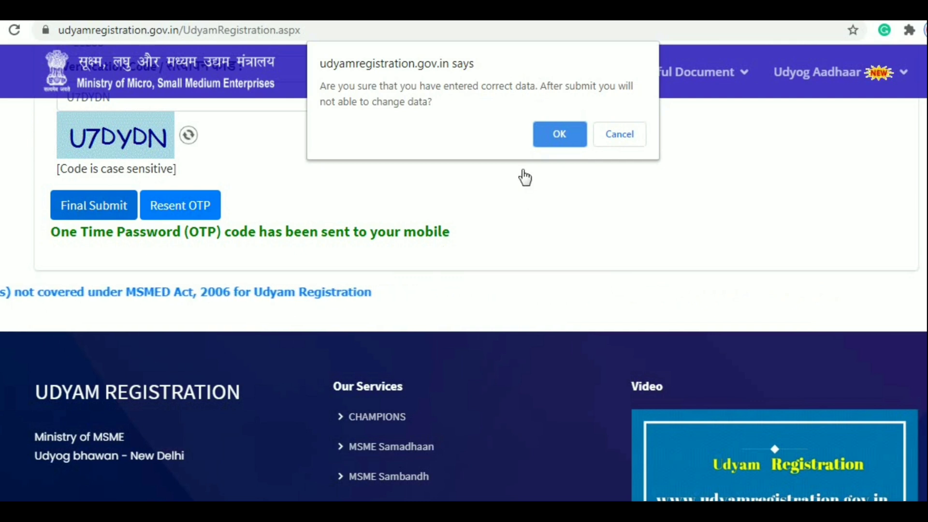
{"action": "left_click", "coordinate": [560, 136]}
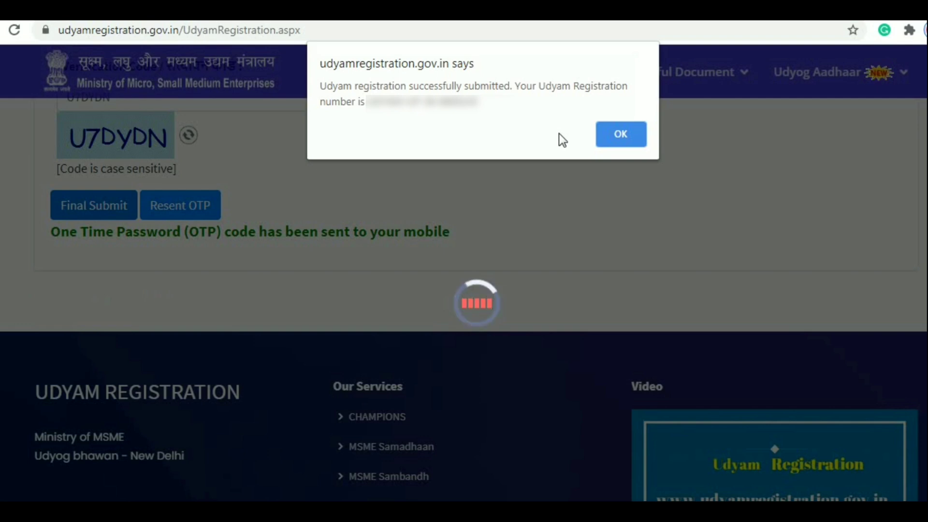
{"action": "left_click", "coordinate": [651, 143]}
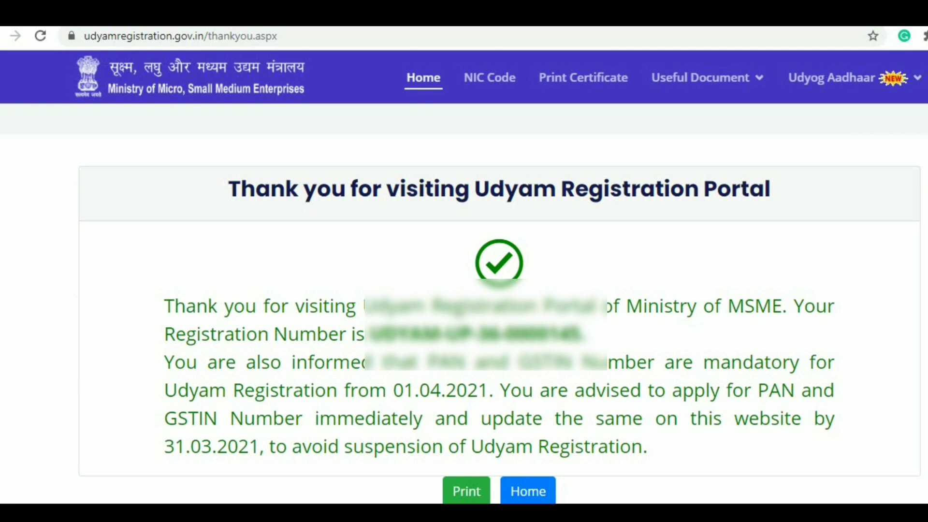
- Print the registration thank-you page to a file and save it on the Desktop under the suggested name
{"action": "scroll", "coordinate": [499, 309], "scroll_direction": "down", "scroll_amount": 1}
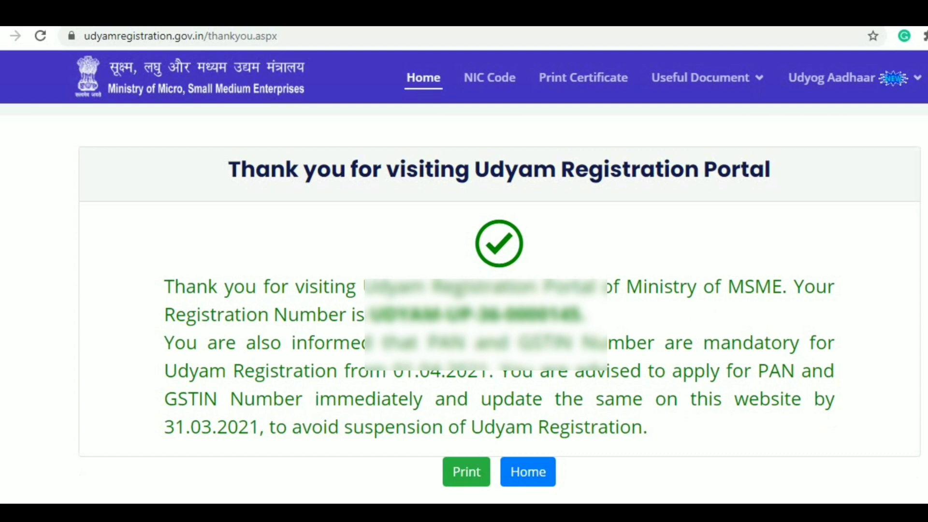
{"action": "left_click", "coordinate": [470, 476]}
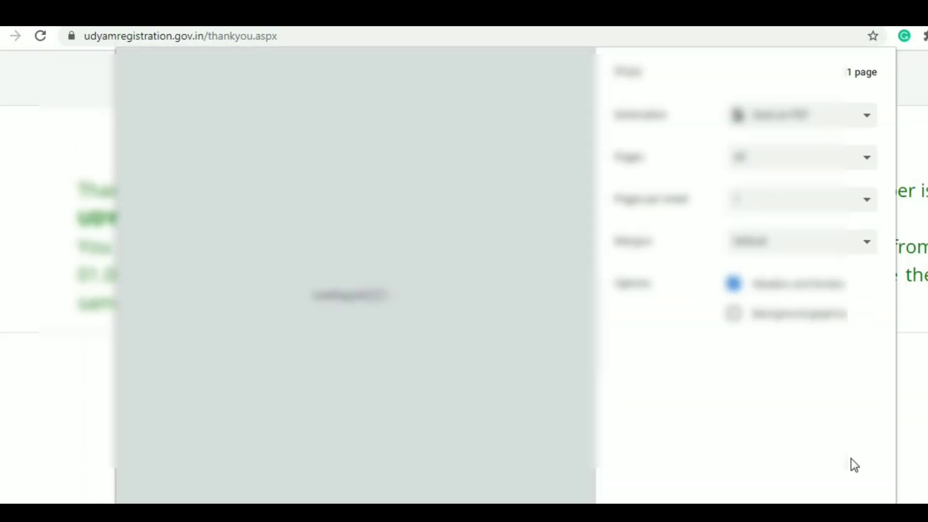
{"action": "key", "text": "Return"}
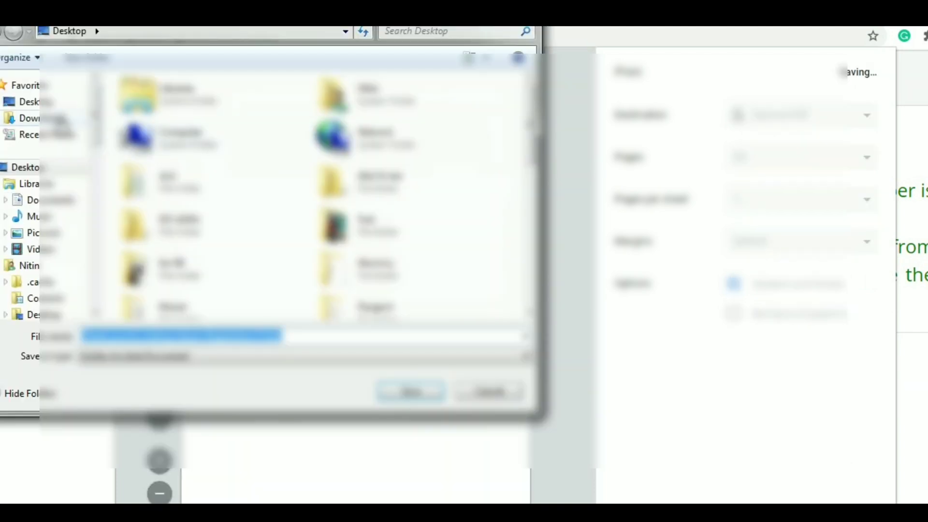
{"action": "left_click", "coordinate": [303, 338]}
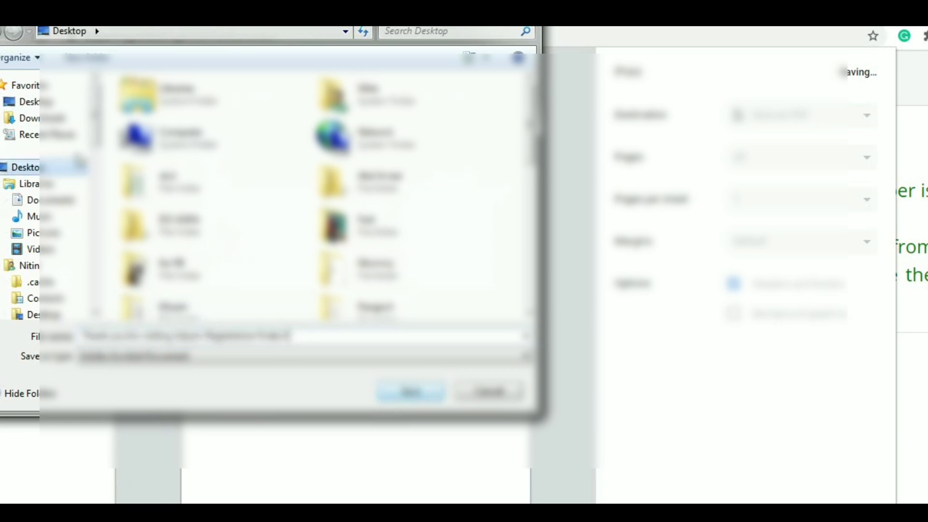
{"action": "left_click", "coordinate": [35, 98]}
{"action": "left_click", "coordinate": [411, 391]}
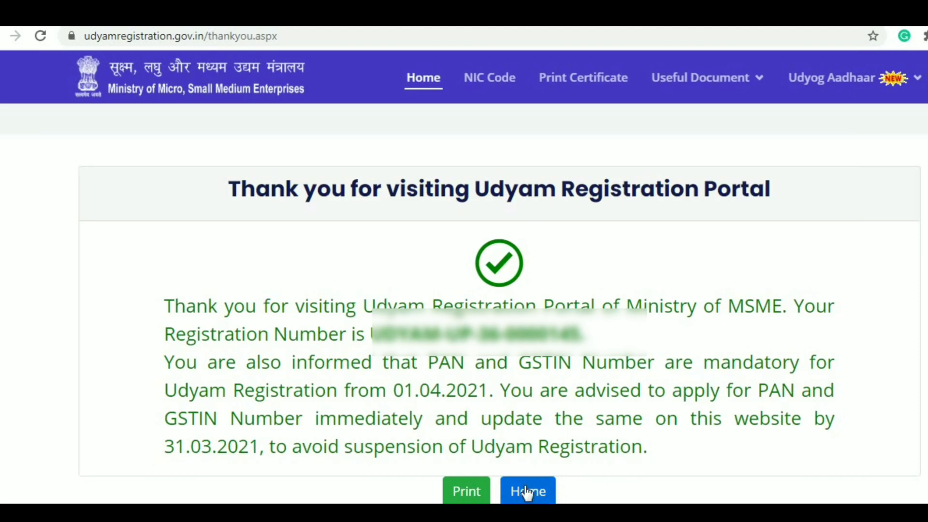
- Return to the portal's home page and open the Udyog Aadhaar Print Application page
{"action": "left_click", "coordinate": [528, 491]}
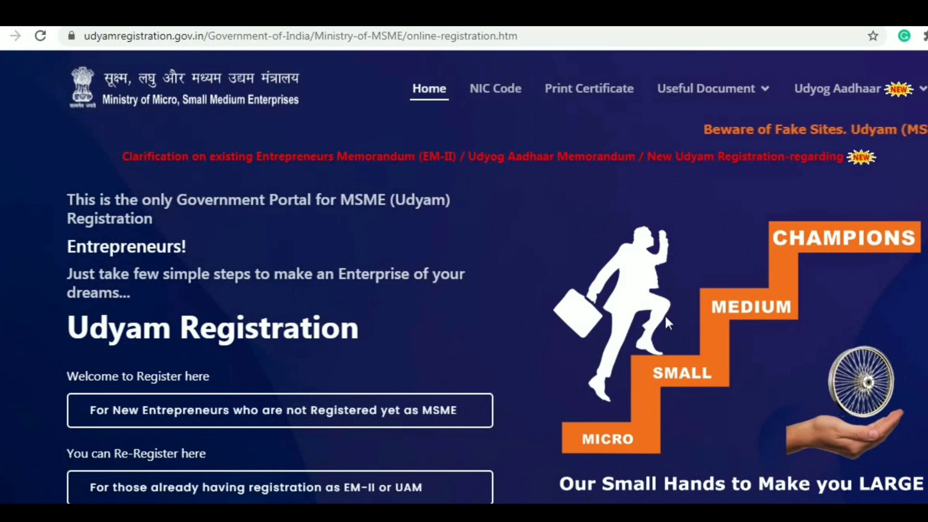
{"action": "mouse_move", "coordinate": [859, 97]}
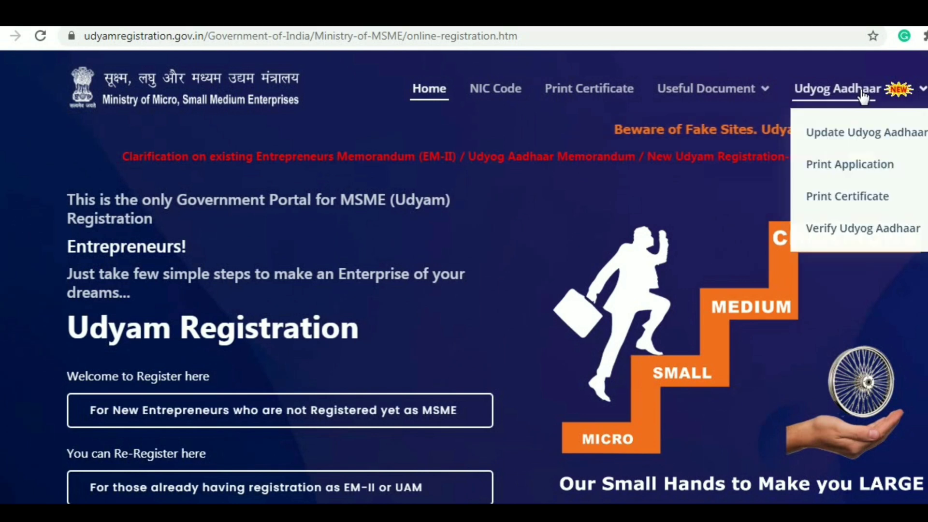
{"action": "left_click", "coordinate": [829, 166]}
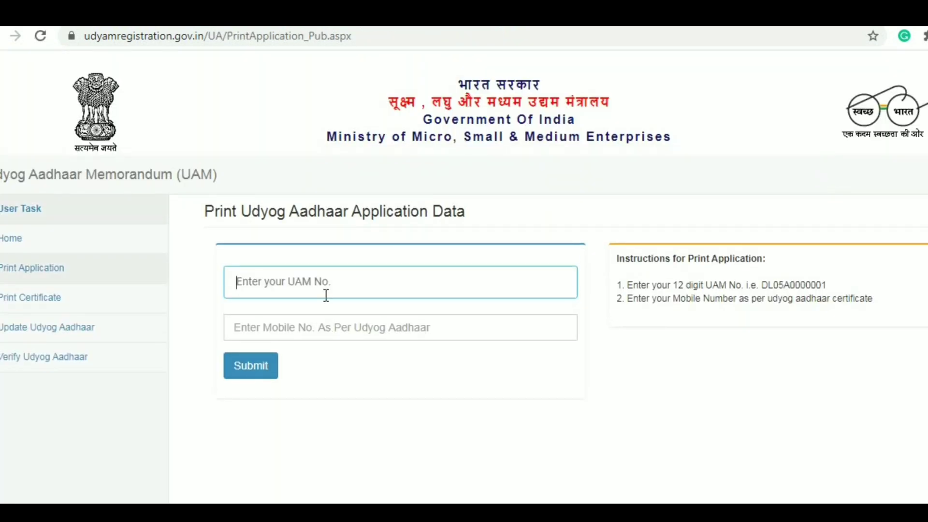